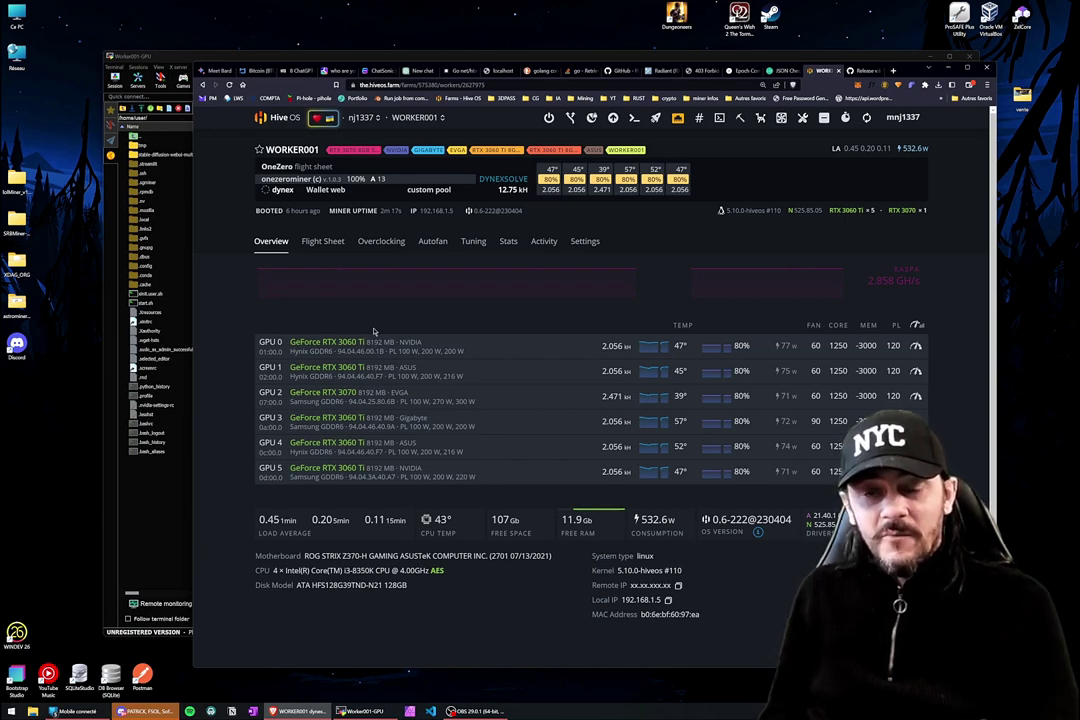
- Open WORKER001's active OneZero flight sheet for editing
{"action": "left_click", "coordinate": [323, 241]}
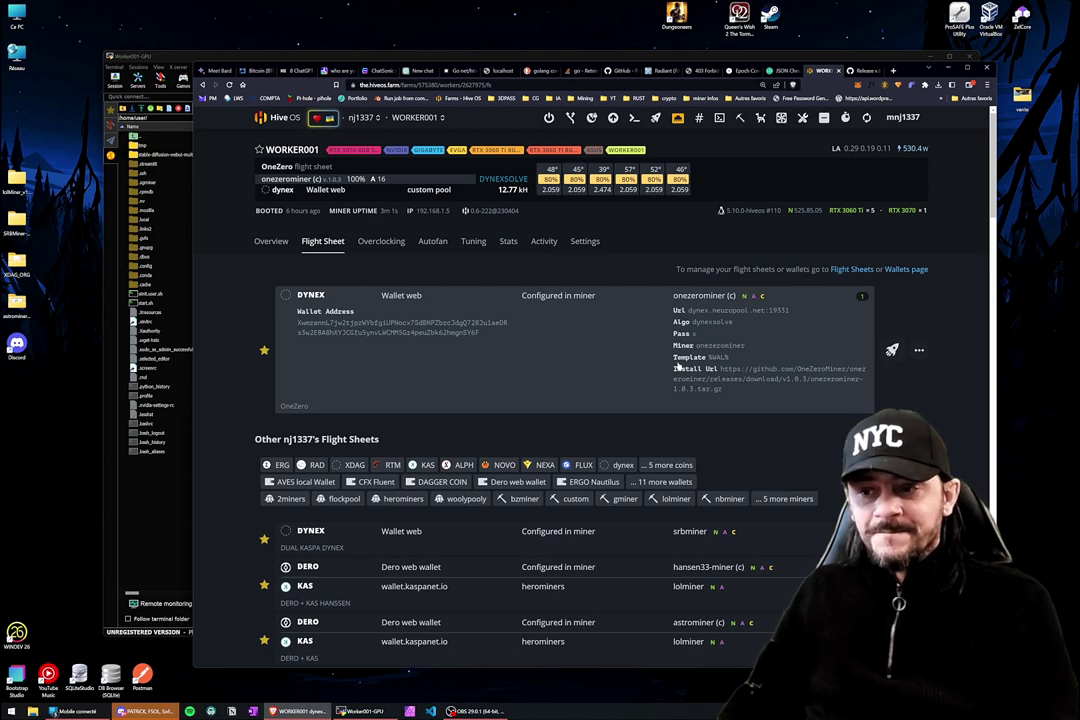
{"action": "left_click", "coordinate": [920, 351]}
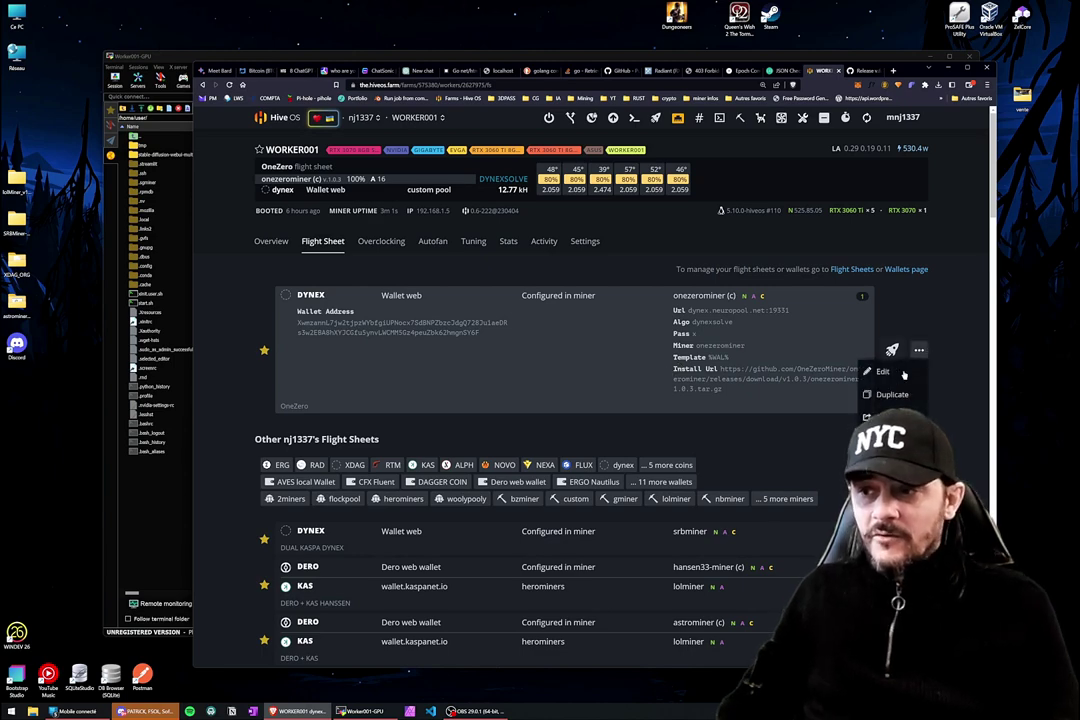
{"action": "left_click", "coordinate": [885, 372]}
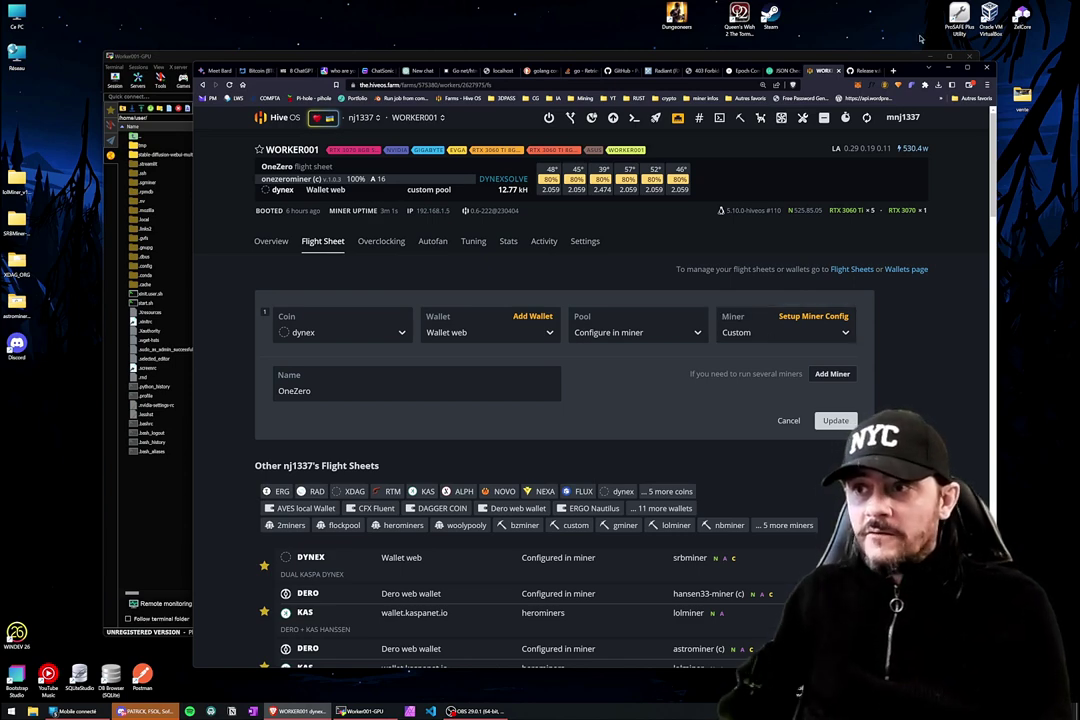
- Open the SRBMiner-Multi releases page on GitHub in a new tab and examine the HiveOS custom miner instructions
{"action": "left_click", "coordinate": [893, 71]}
{"action": "type", "text": "SRBmin"}
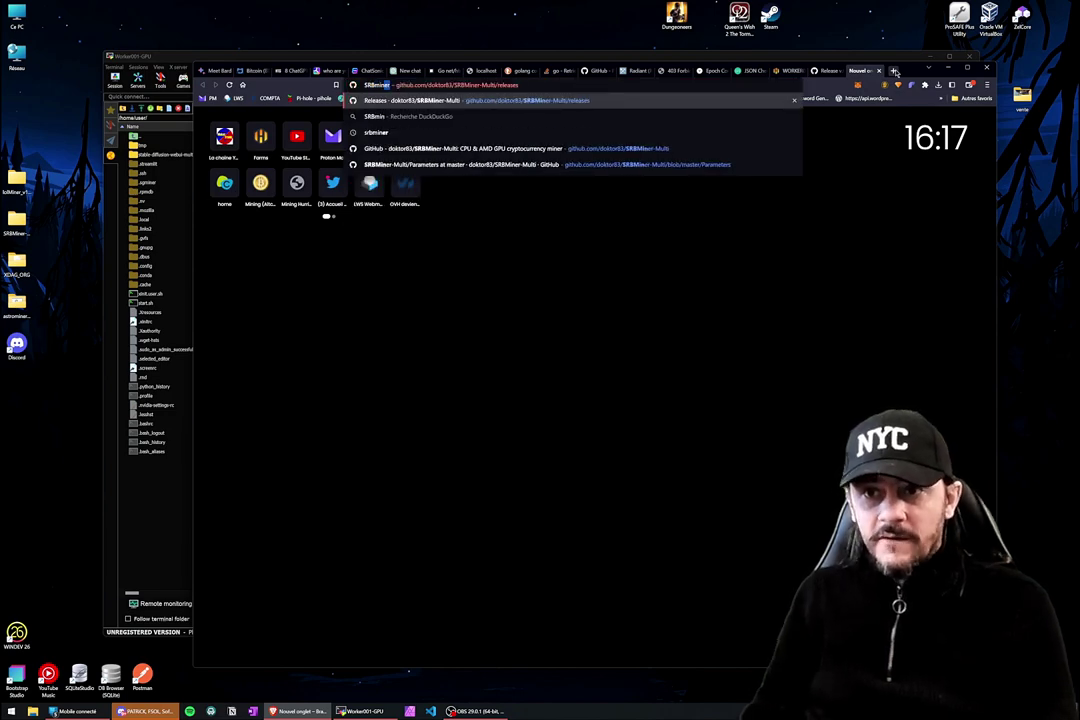
{"action": "key", "text": "Return"}
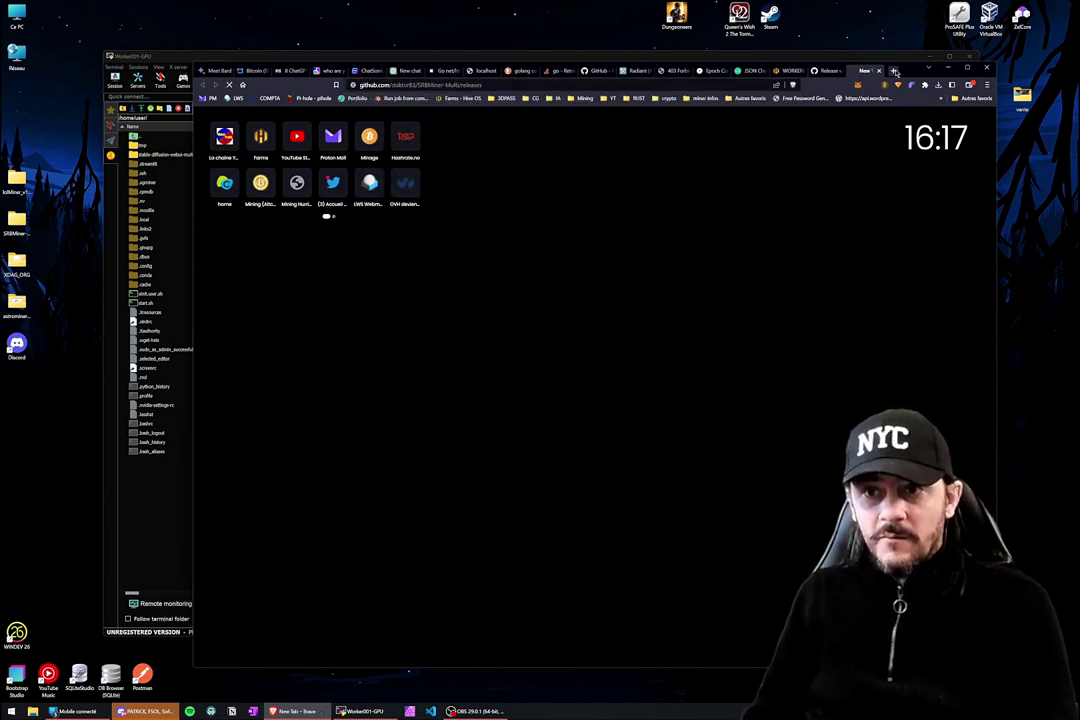
{"action": "scroll", "coordinate": [731, 213], "scroll_direction": "down", "scroll_amount": 5}
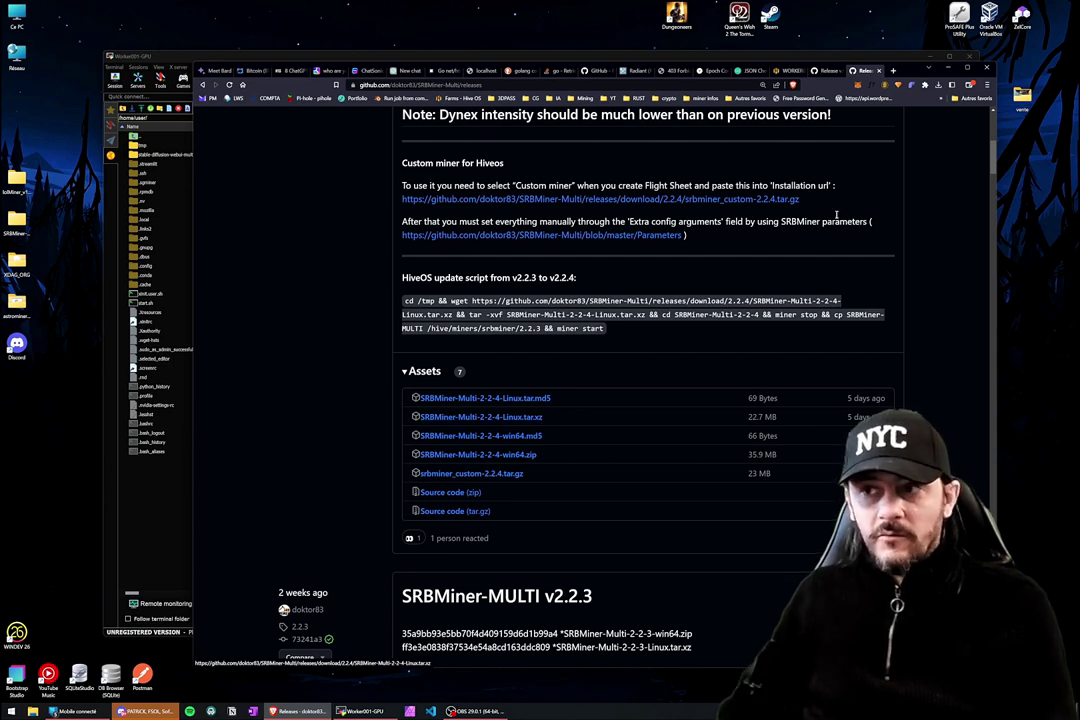
- Return to the Hive OS worker page and cancel editing the OneZero flight sheet
{"action": "left_click", "coordinate": [825, 72]}
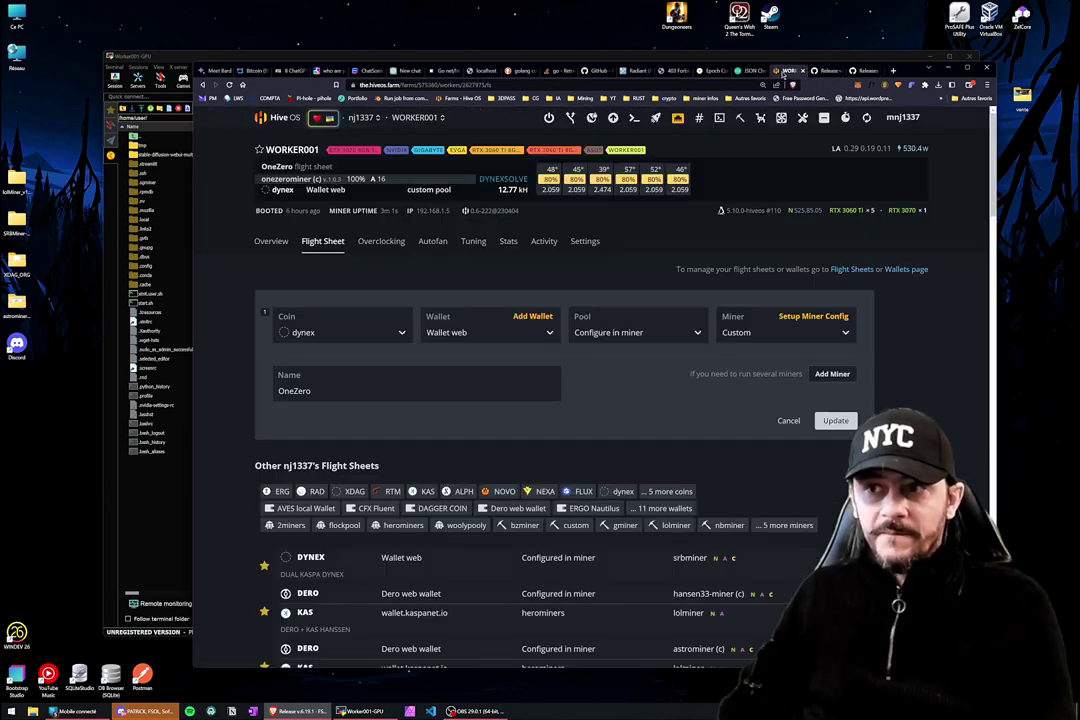
{"action": "left_click", "coordinate": [790, 71]}
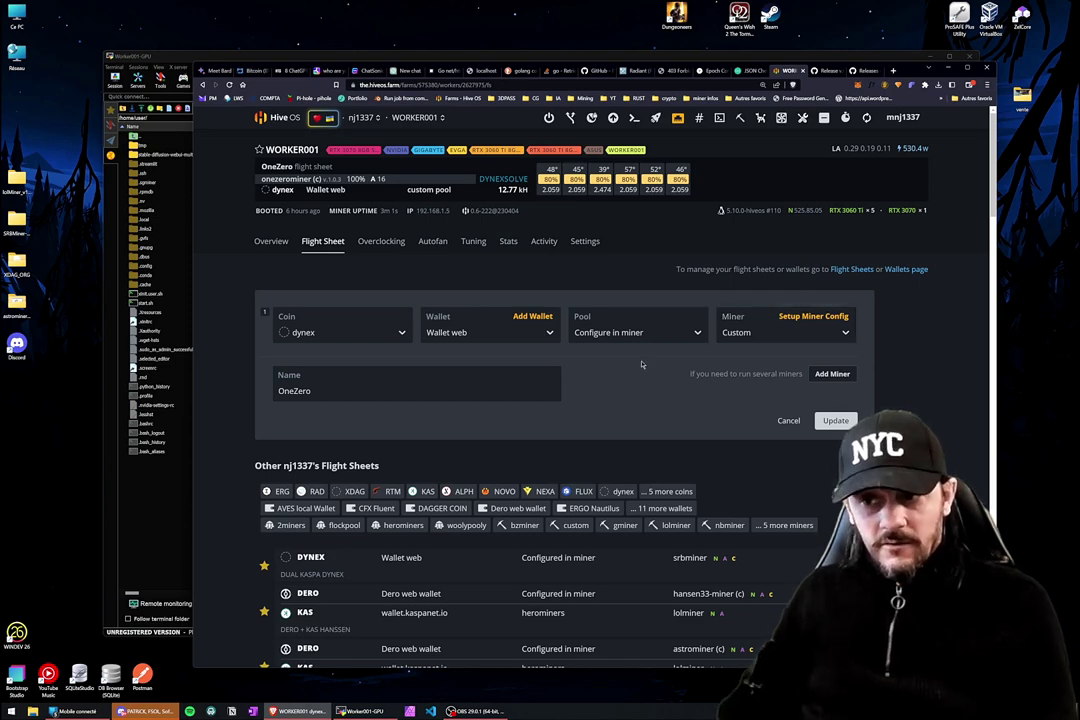
{"action": "left_click", "coordinate": [785, 420]}
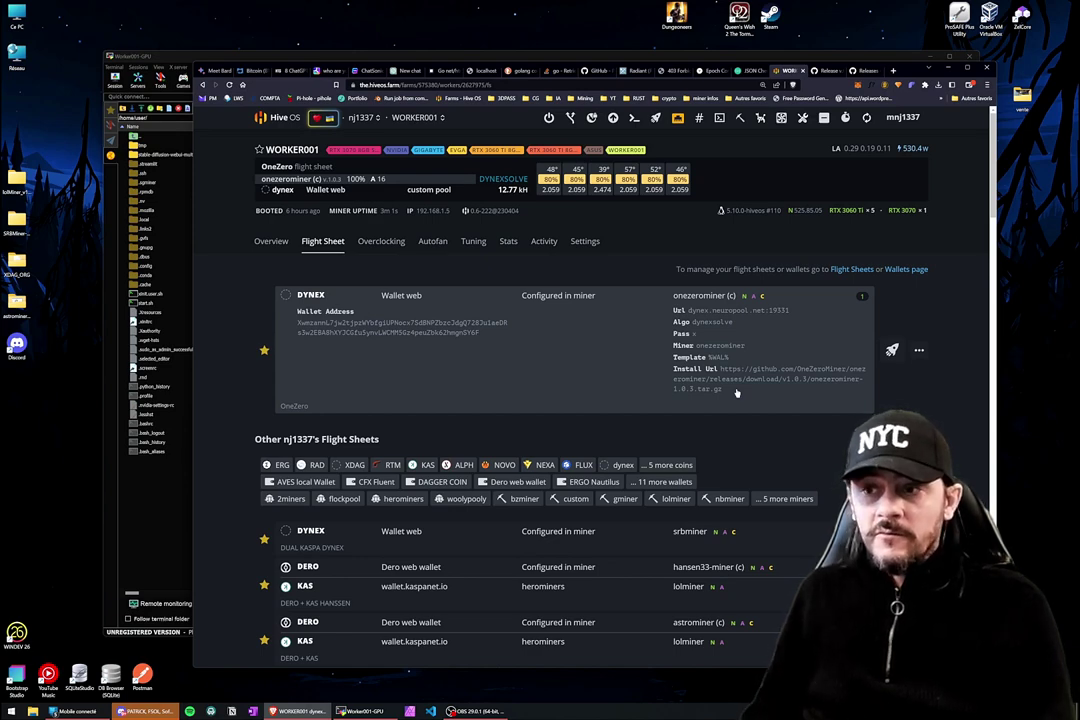
- Examine the xmrig-4-xdag v.6.19.1 release page on GitHub and its downloadable assets
{"action": "left_click", "coordinate": [825, 71]}
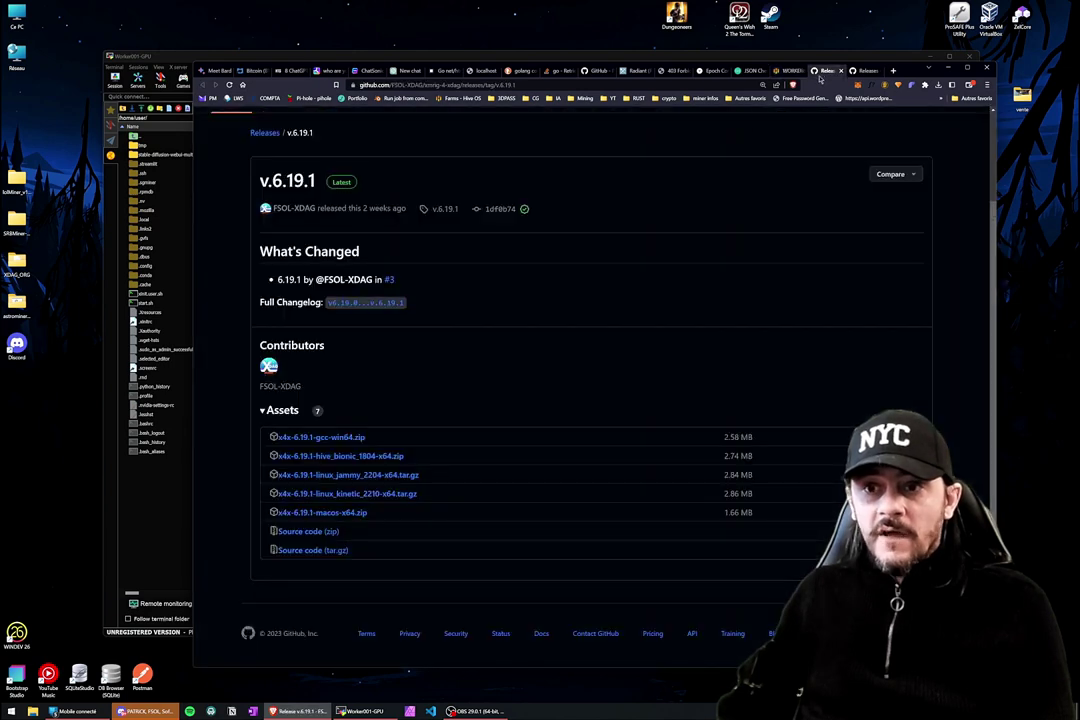
{"action": "scroll", "coordinate": [419, 381], "scroll_direction": "up", "scroll_amount": 1}
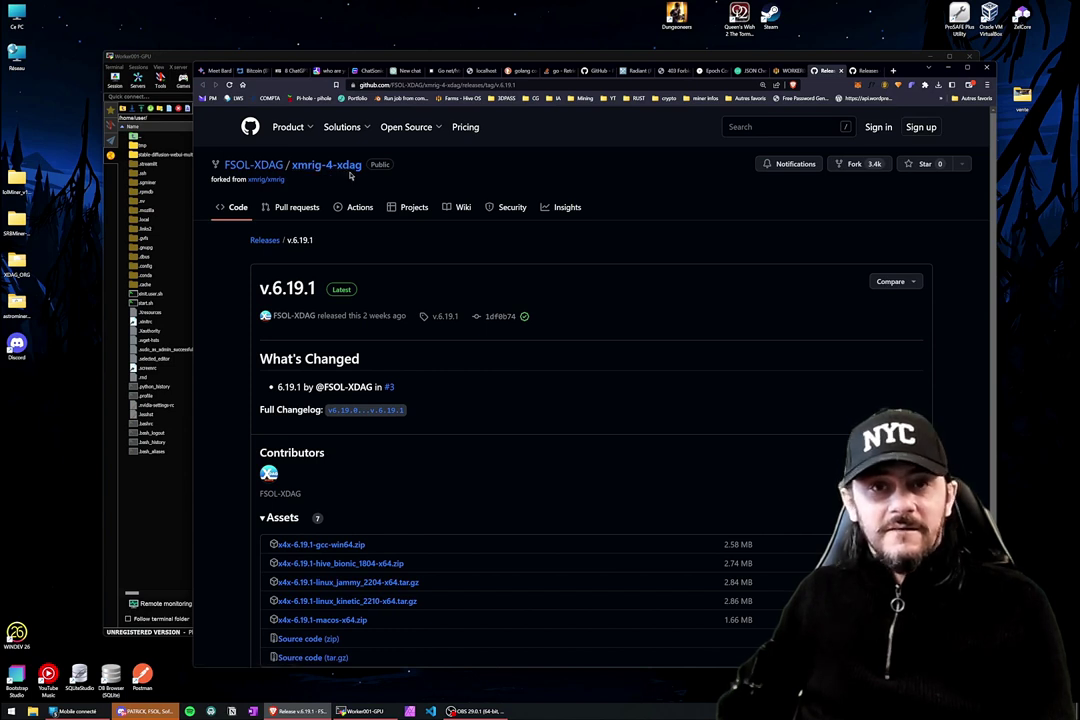
{"action": "scroll", "coordinate": [477, 434], "scroll_direction": "down", "scroll_amount": 1}
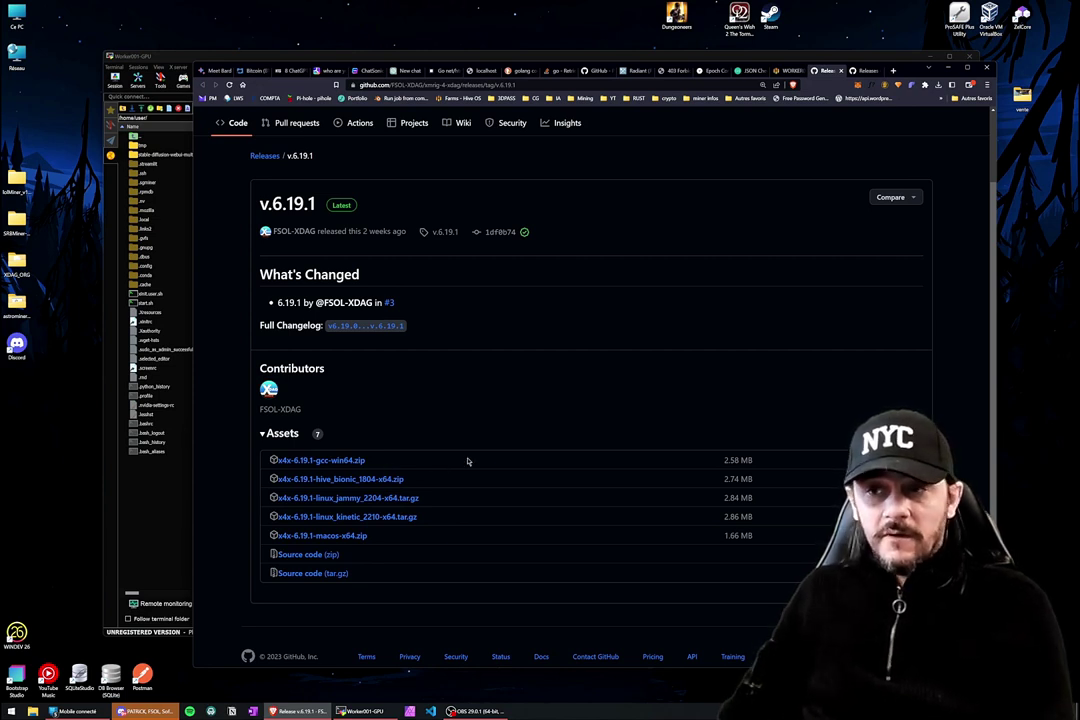
- Open WORKER001's web shell from its local IP in Hive OS and log in as user with the account password
{"action": "left_click", "coordinate": [790, 70]}
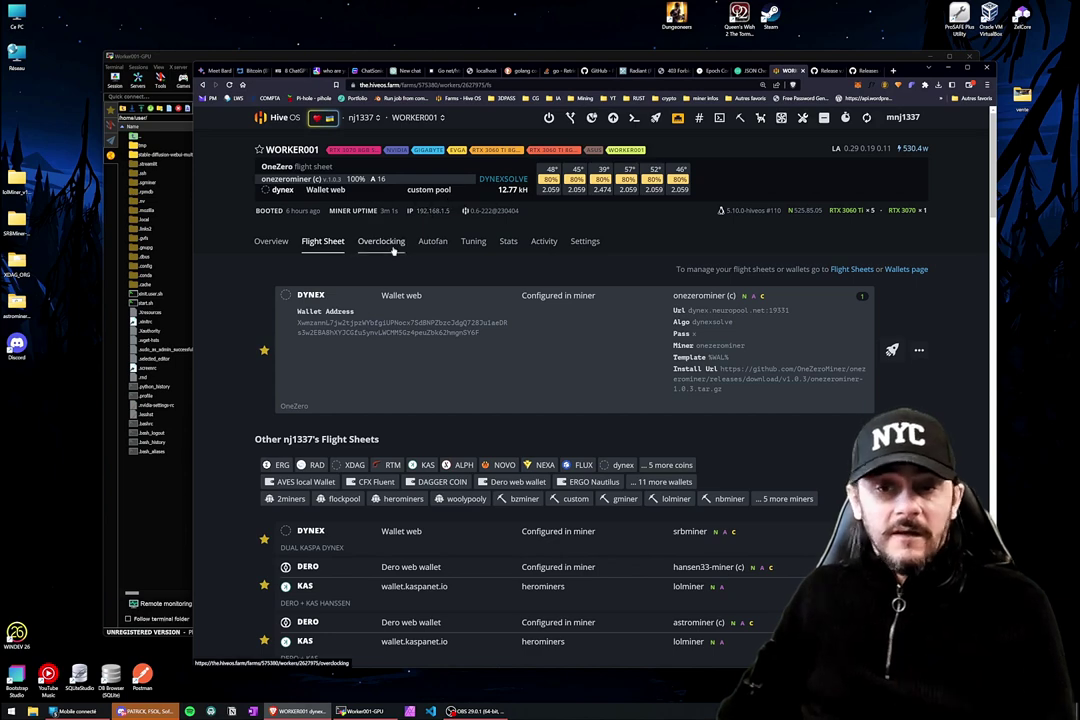
{"action": "left_click", "coordinate": [431, 212]}
{"action": "type", "text": "user"}
{"action": "key", "text": "Return"}
{"action": "key", "text": "Return"}
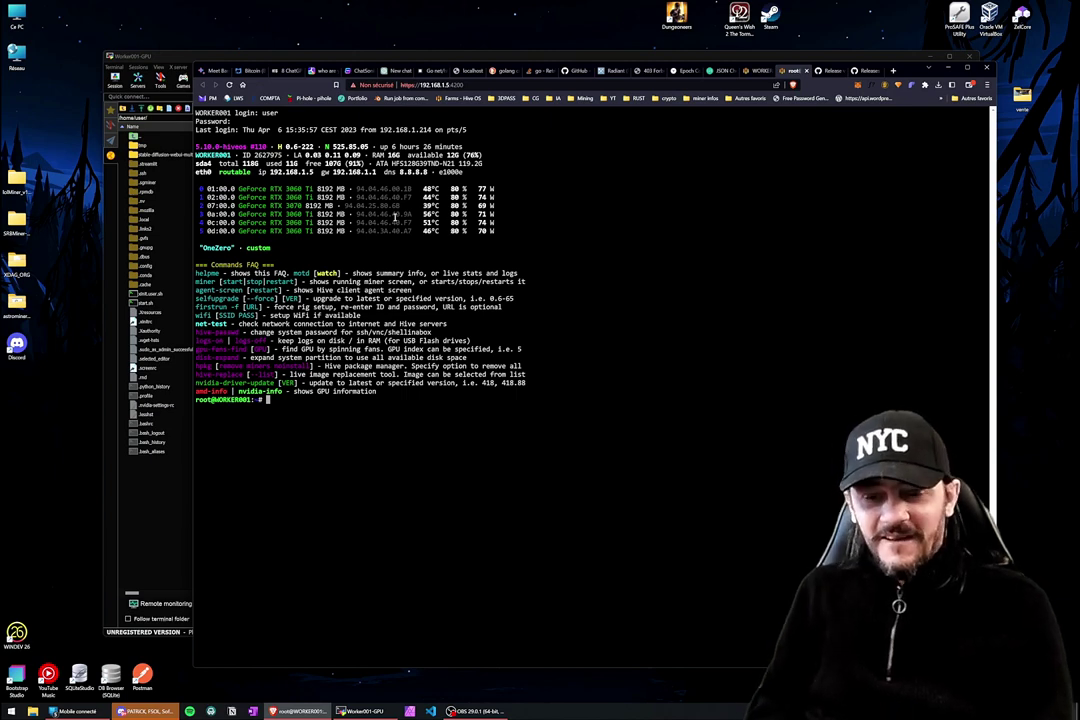
- Switch to the Worker001-GPU terminal in MobaXterm and stop the running motd watch display
{"action": "left_click", "coordinate": [362, 711]}
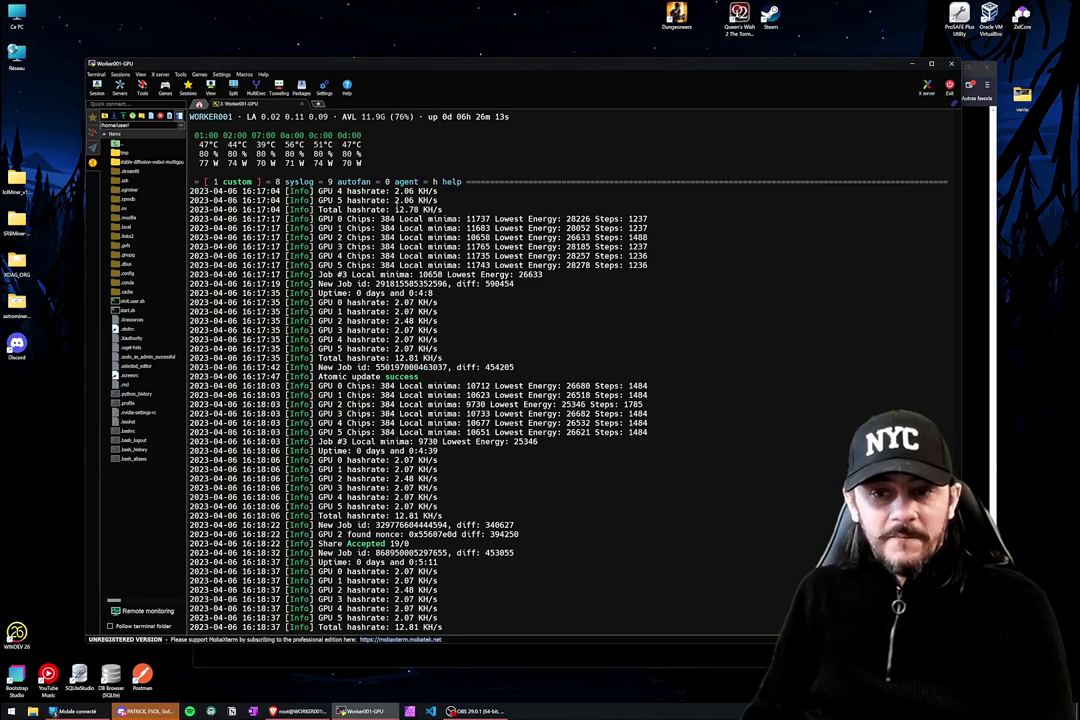
{"action": "key", "text": "ctrl+c"}
{"action": "key", "text": "Return"}
{"action": "key", "text": "Return"}
{"action": "key", "text": "Return"}
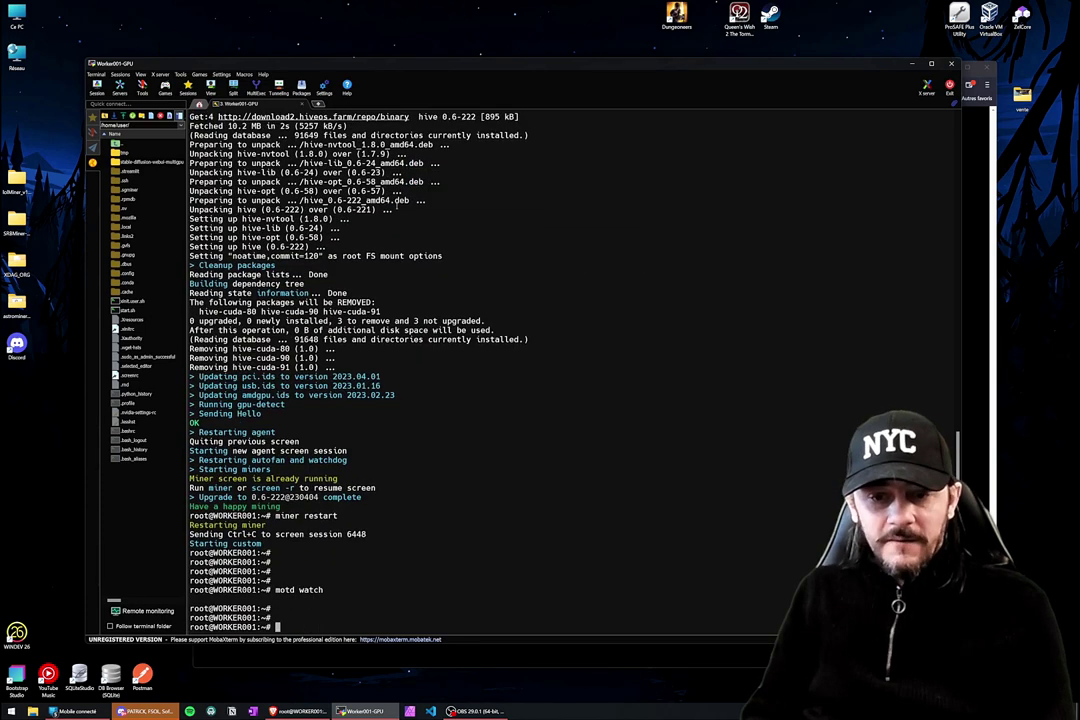
- Print the current working directory with pwd
{"action": "type", "text": "pw"}
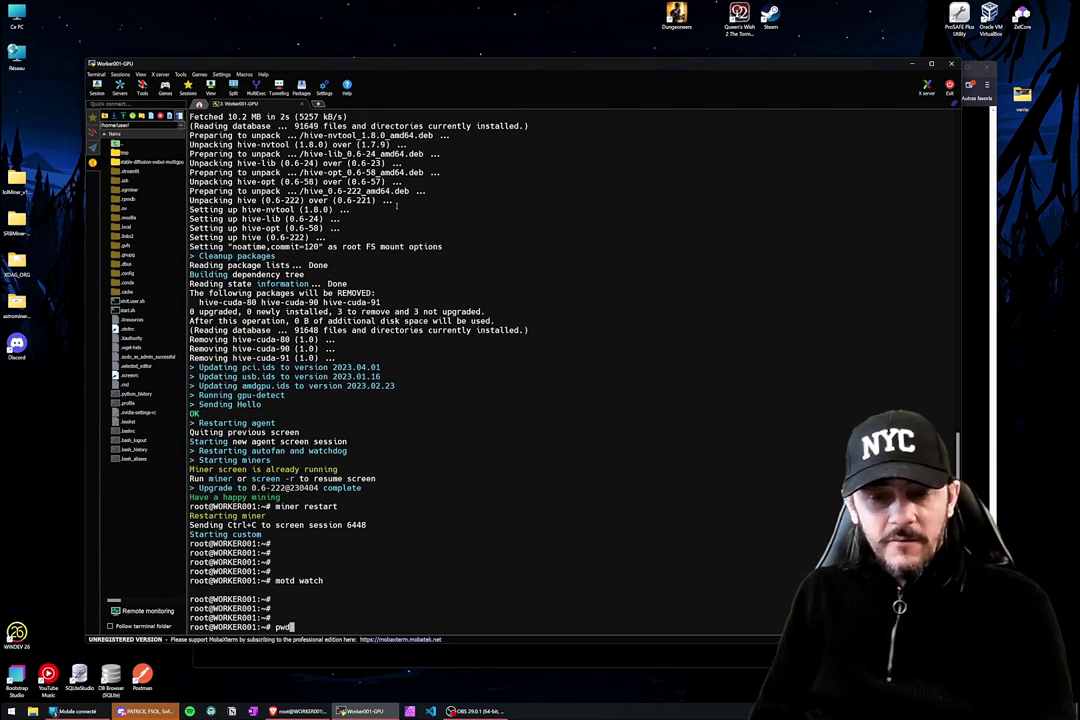
{"action": "type", "text": "d"}
{"action": "key", "text": "Return"}
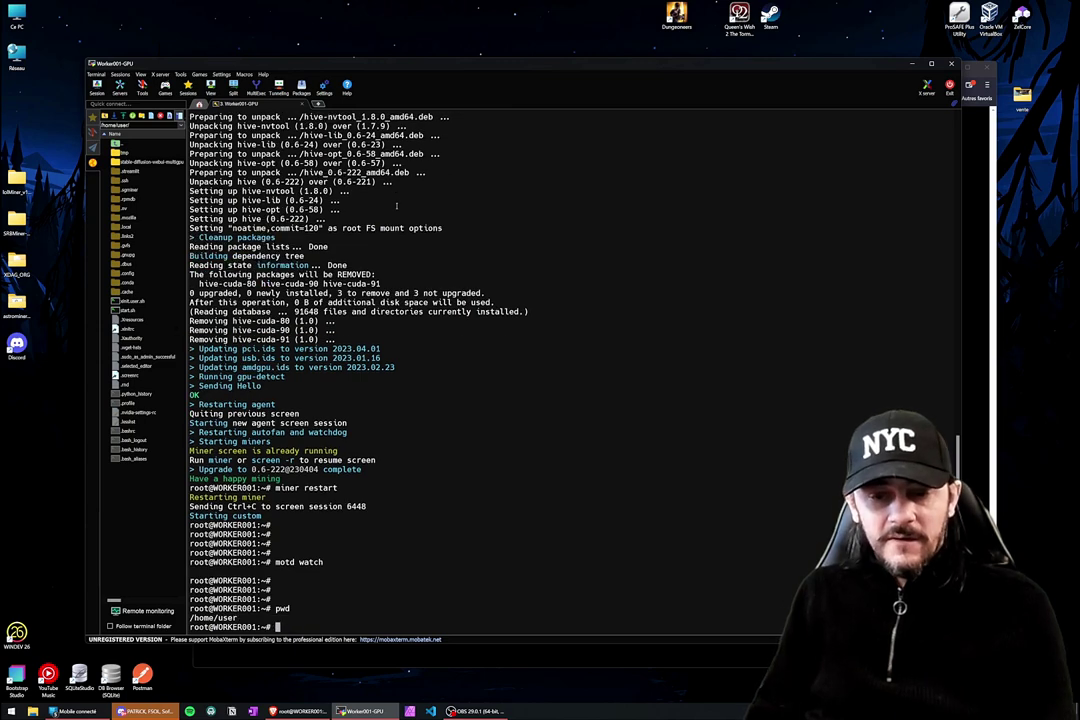
{"action": "key", "text": "Return"}
{"action": "key", "text": "Return"}
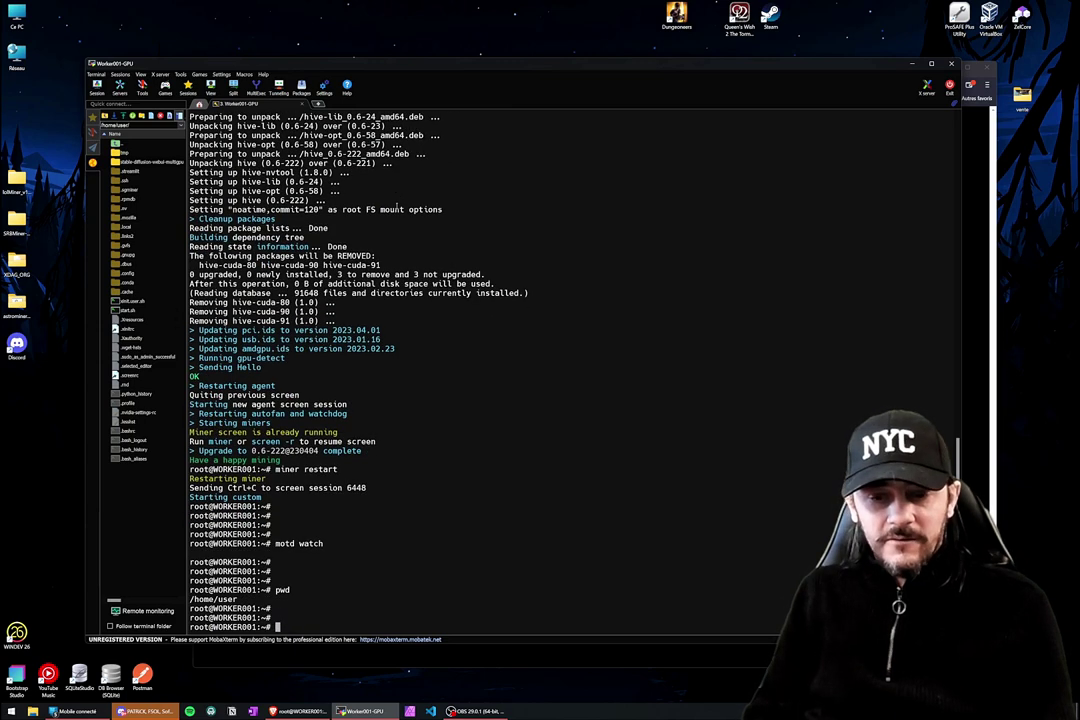
- Create a directory named xdag in the home directory
{"action": "type", "text": "mkdir "}
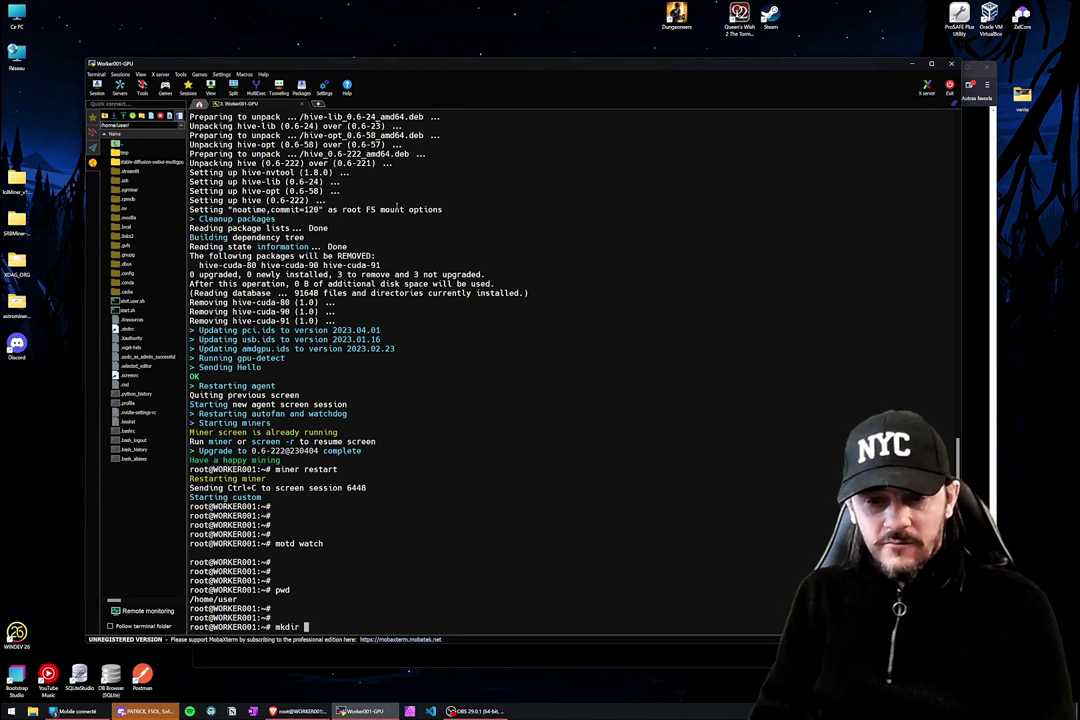
{"action": "type", "text": "xdag"}
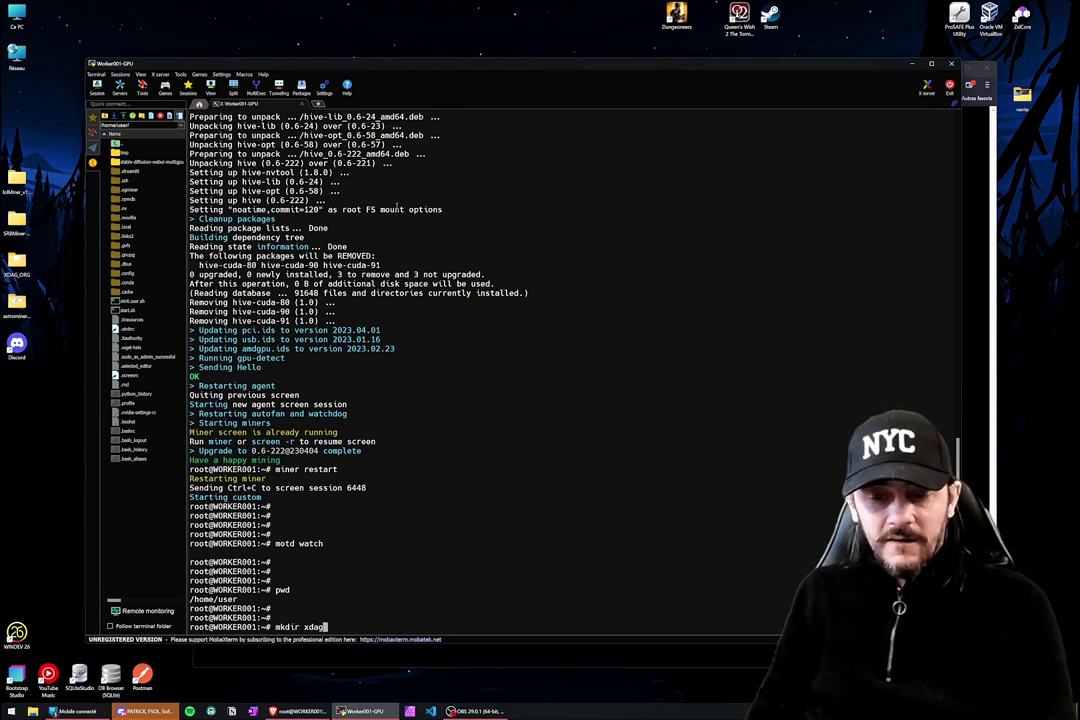
{"action": "key", "text": "Return"}
- Change into the xdag directory and list its contents
{"action": "type", "text": "cd "}
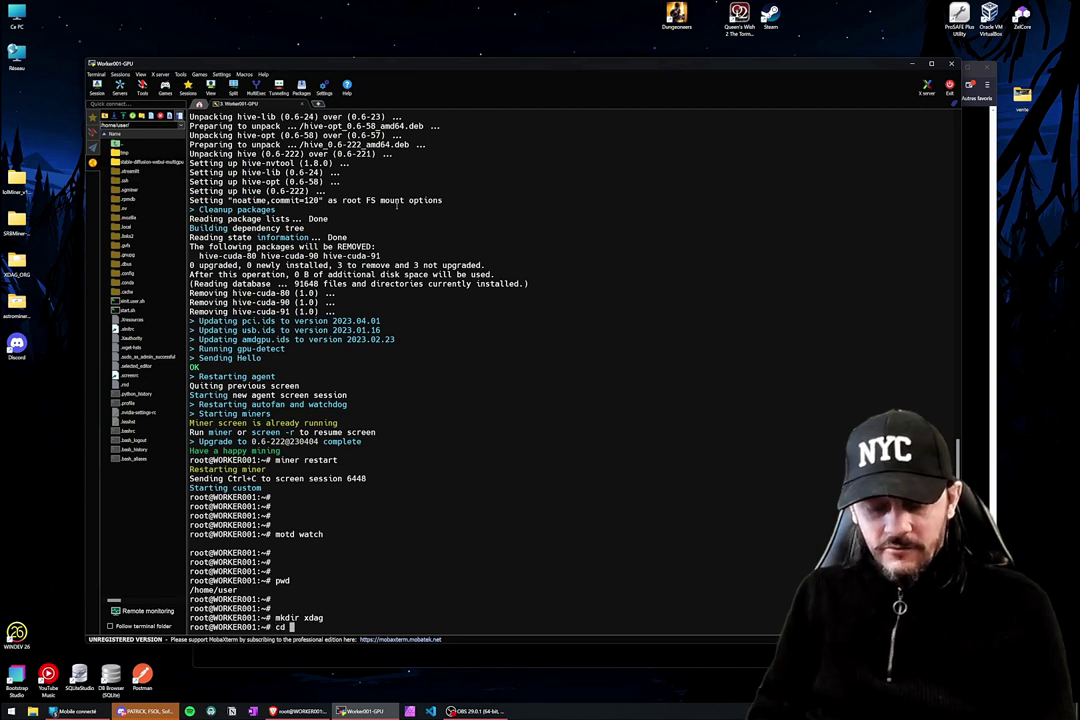
{"action": "type", "text": "xdag"}
{"action": "key", "text": "Tab"}
{"action": "key", "text": "Return"}
{"action": "type", "text": "ls"}
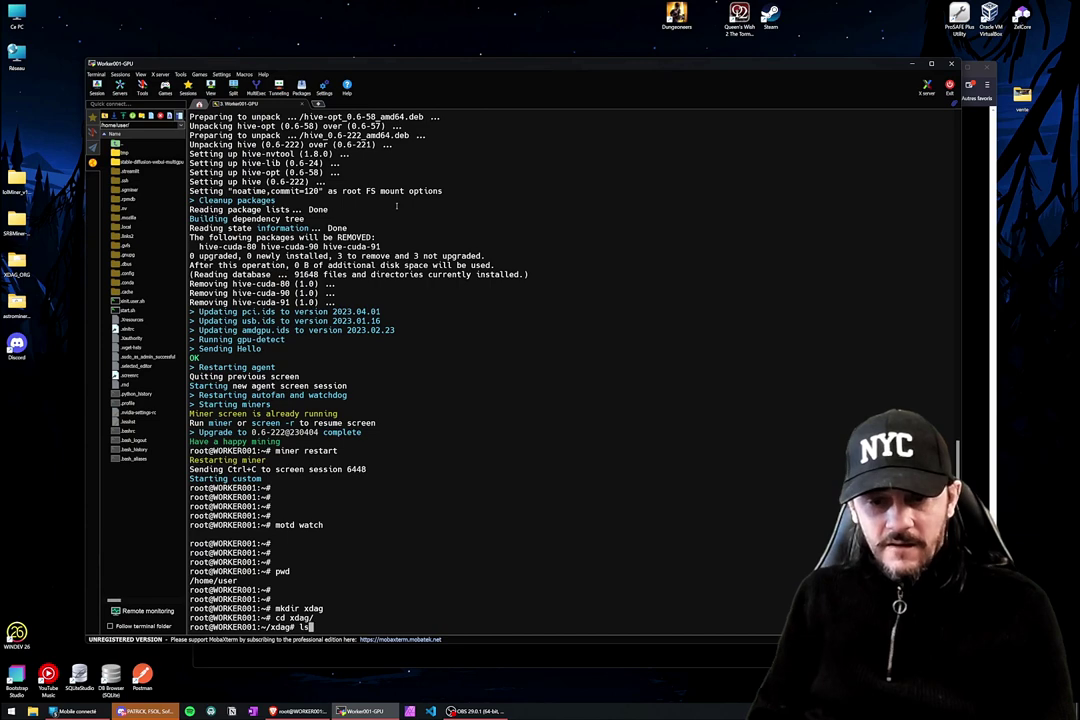
{"action": "key", "text": "Return"}
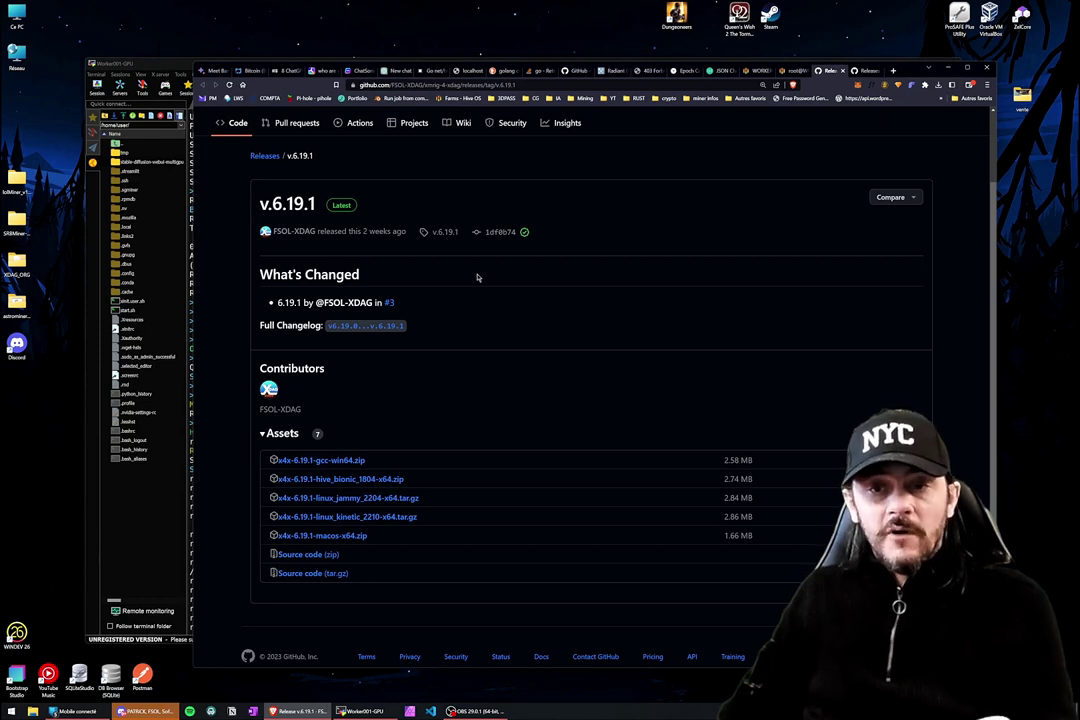
- Copy the link address of x4x-6.19.1-hive_bionic_1804-x64.zip from the GitHub release, and return to the MobaXterm terminal
{"action": "right_click", "coordinate": [340, 481]}
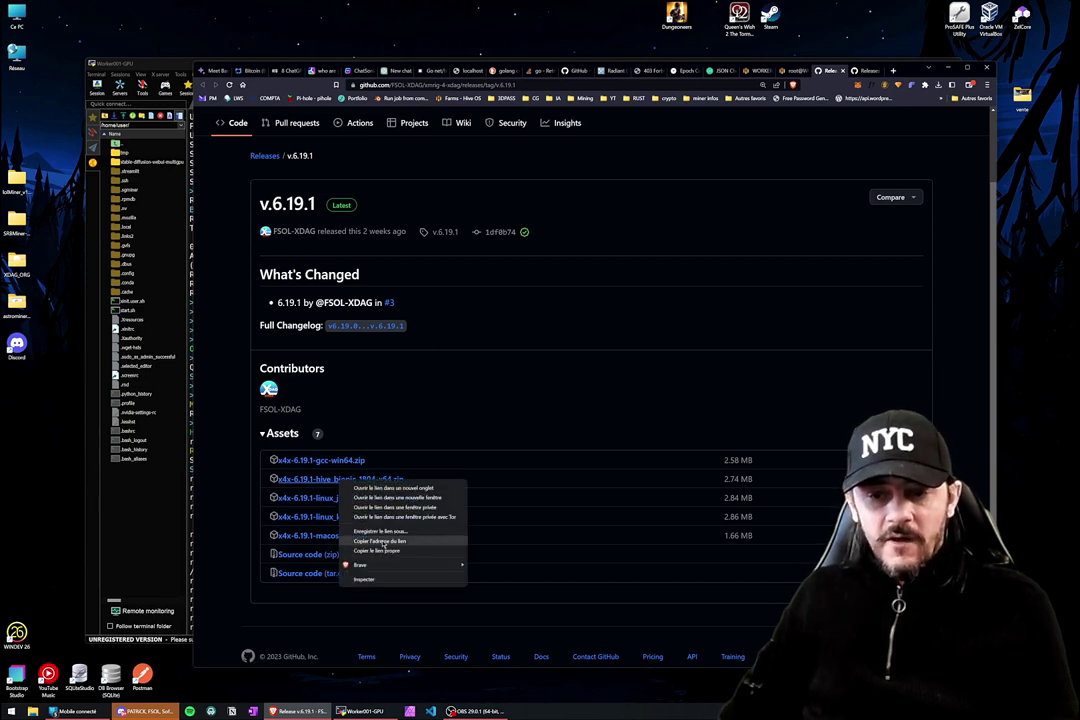
{"action": "left_click", "coordinate": [383, 542]}
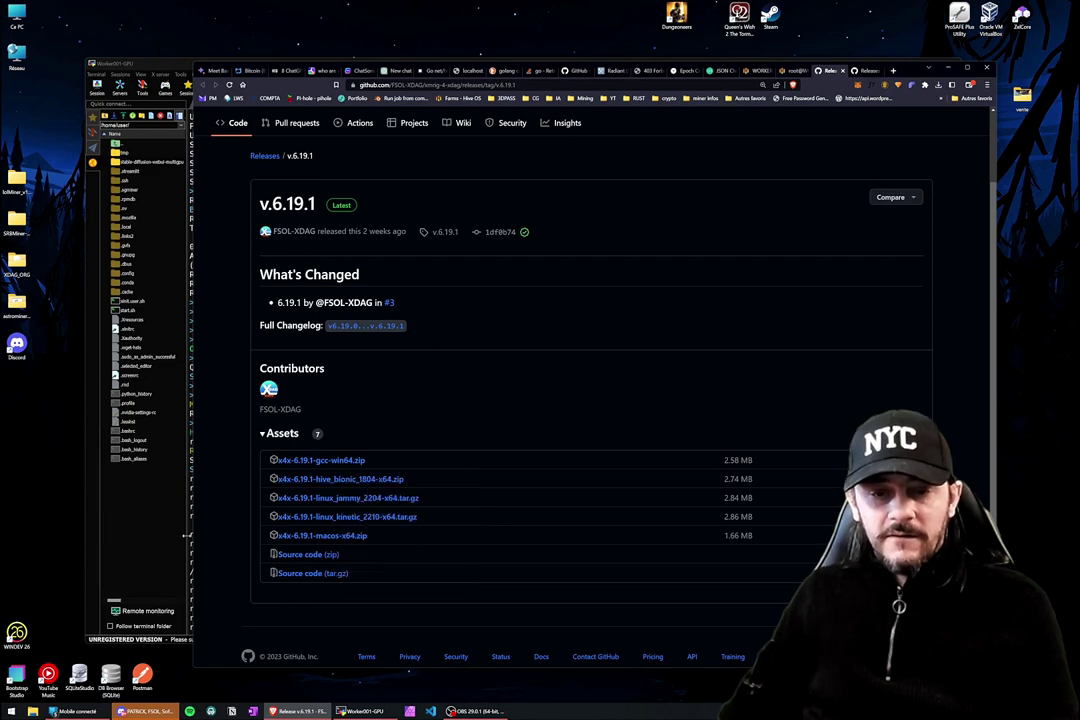
{"action": "left_click", "coordinate": [162, 540]}
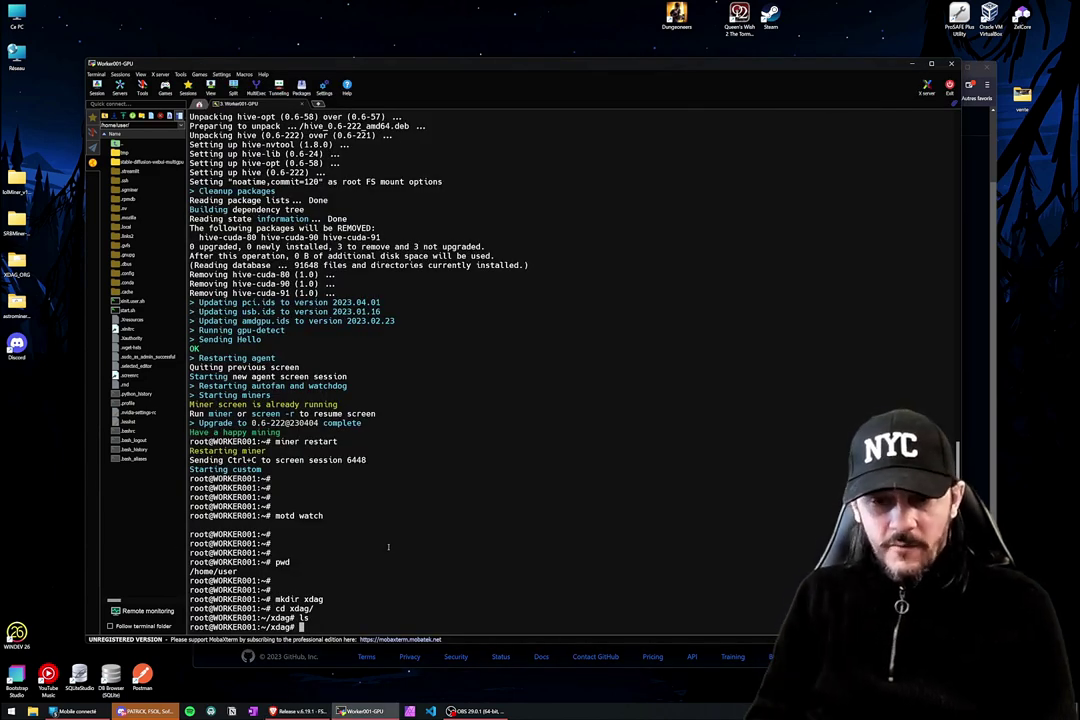
- Download x4x-6.19.1-hive_bionic_1804-x64.zip into the xdag directory with wget and the copied link
{"action": "type", "text": "wge"}
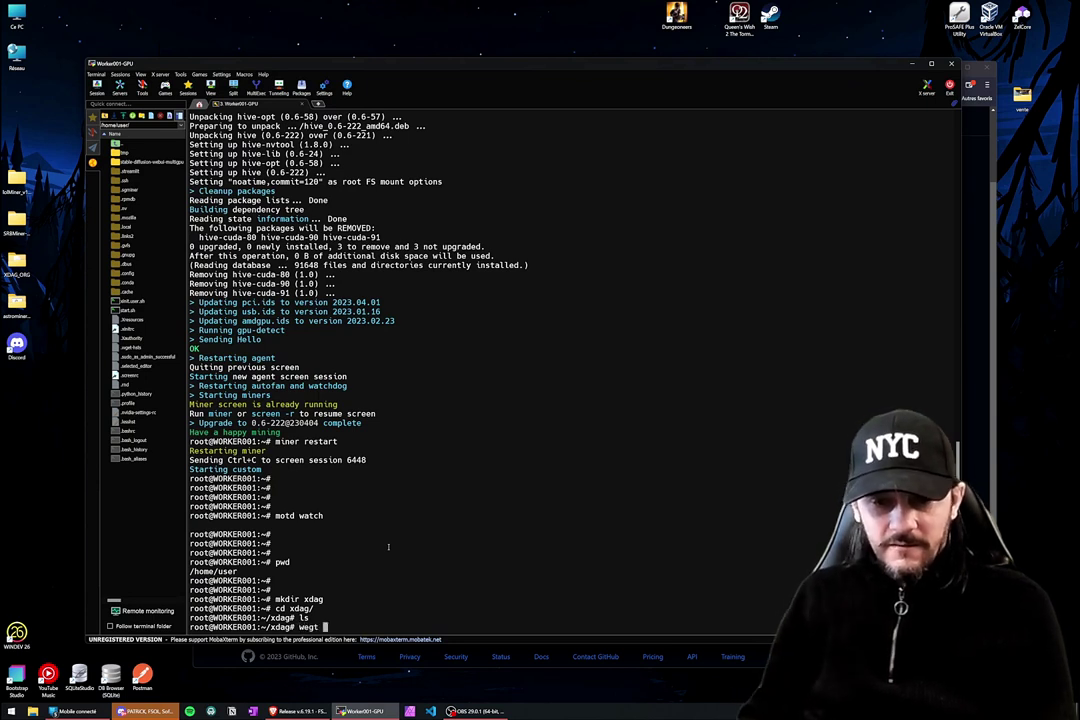
{"action": "key", "text": "BackSpace"}
{"action": "key", "text": "BackSpace"}
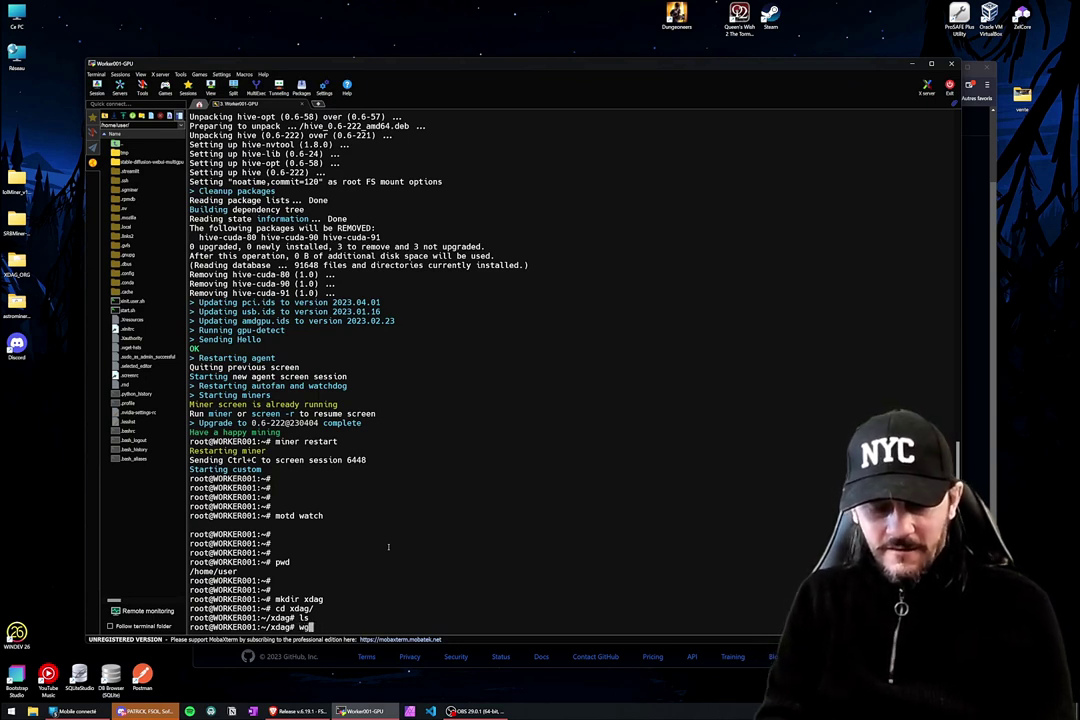
{"action": "type", "text": "et"}
{"action": "right_click", "coordinate": [450, 535]}
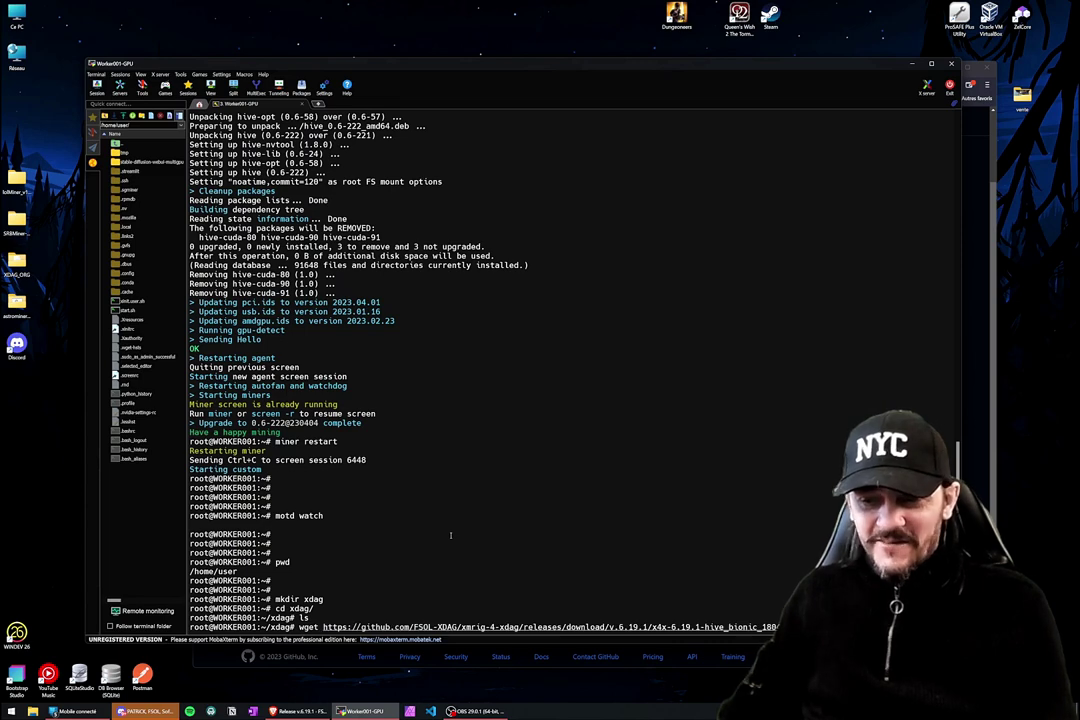
{"action": "key", "text": "Return"}
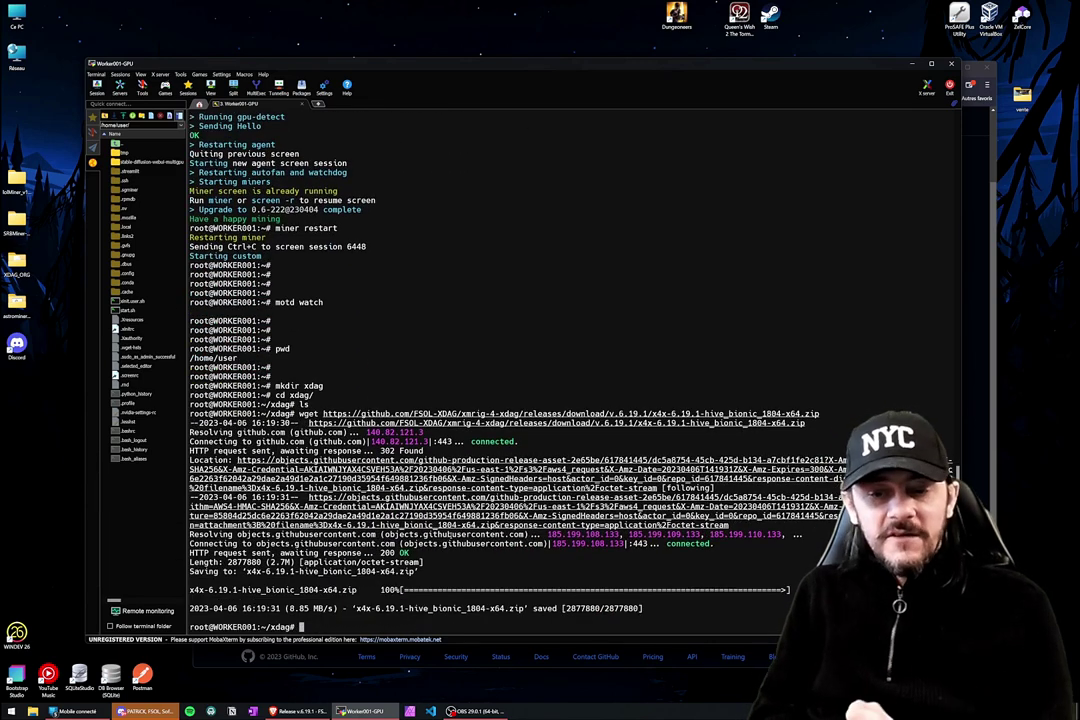
- Extract x4x-6.19.1-hive_bionic_1804-x64.zip in the xdag directory with unzip
{"action": "key", "text": "BackSpace"}
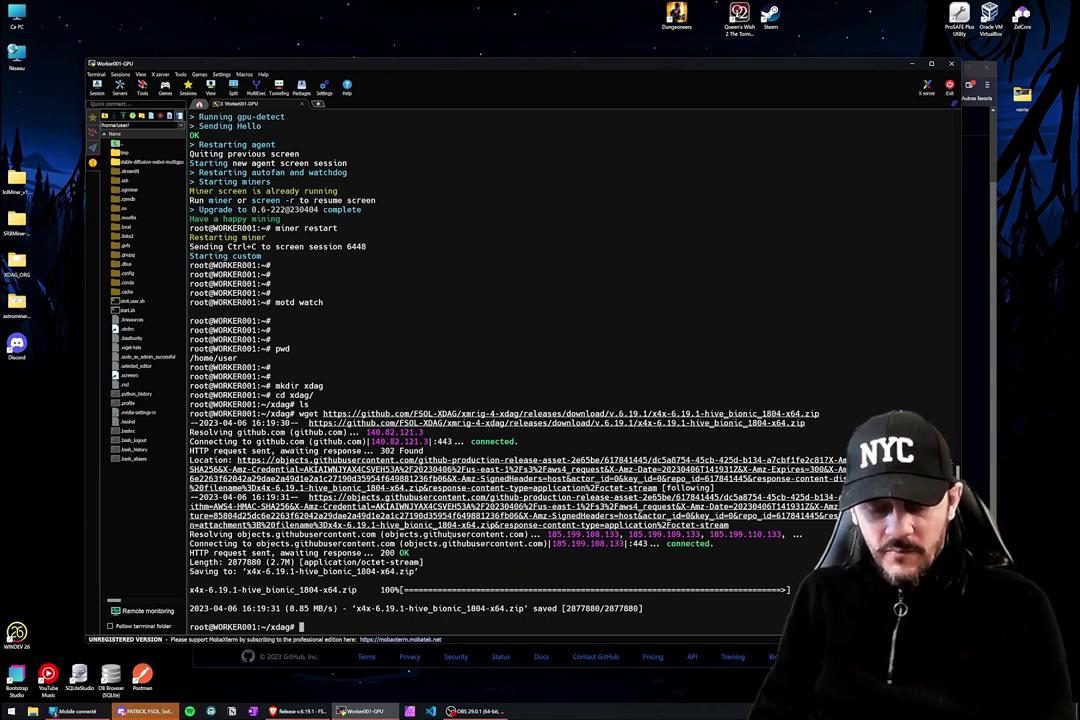
{"action": "type", "text": "unz"}
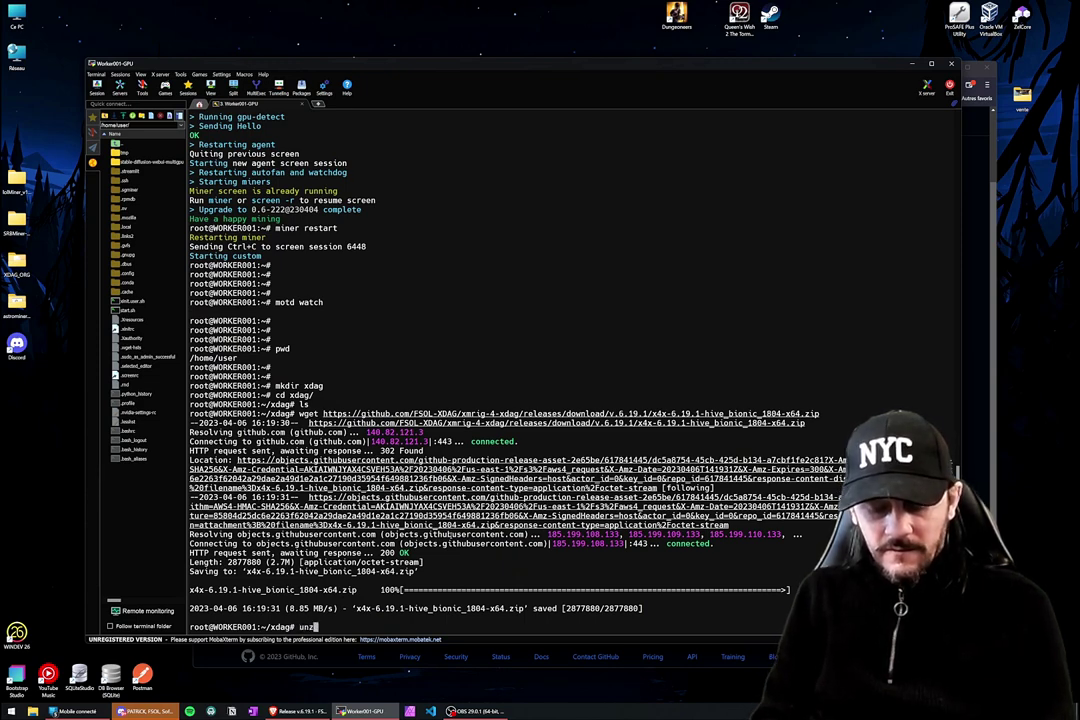
{"action": "type", "text": "ip x"}
{"action": "key", "text": "Tab"}
{"action": "key", "text": "Return"}
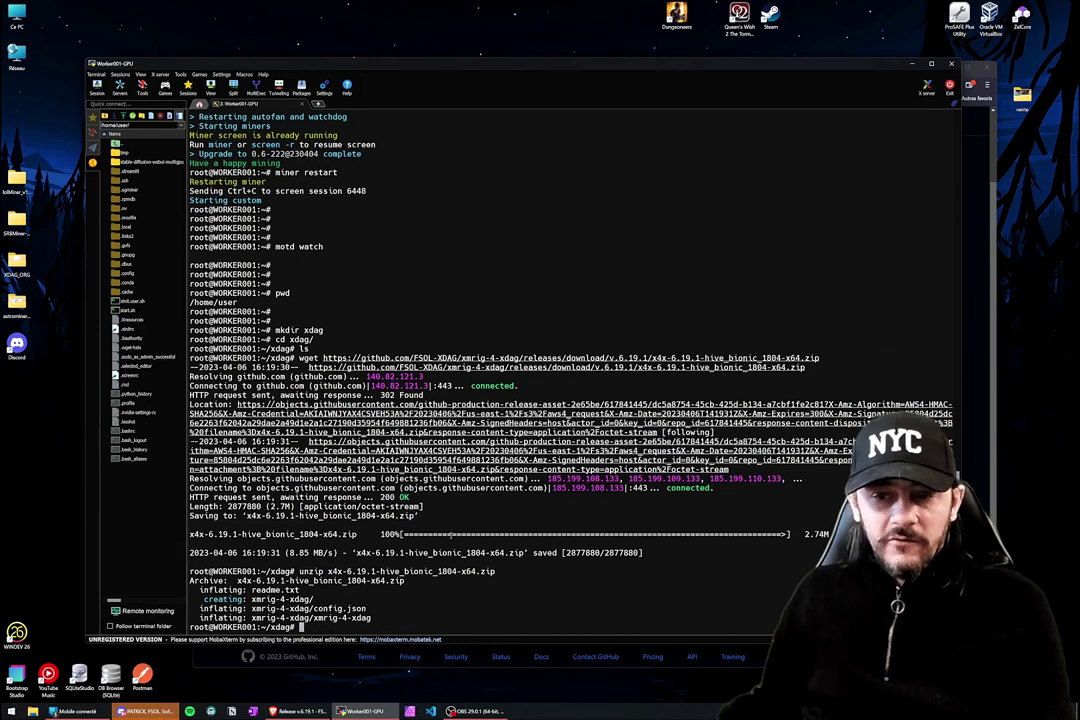
{"action": "mouse_move", "coordinate": [320, 712]}
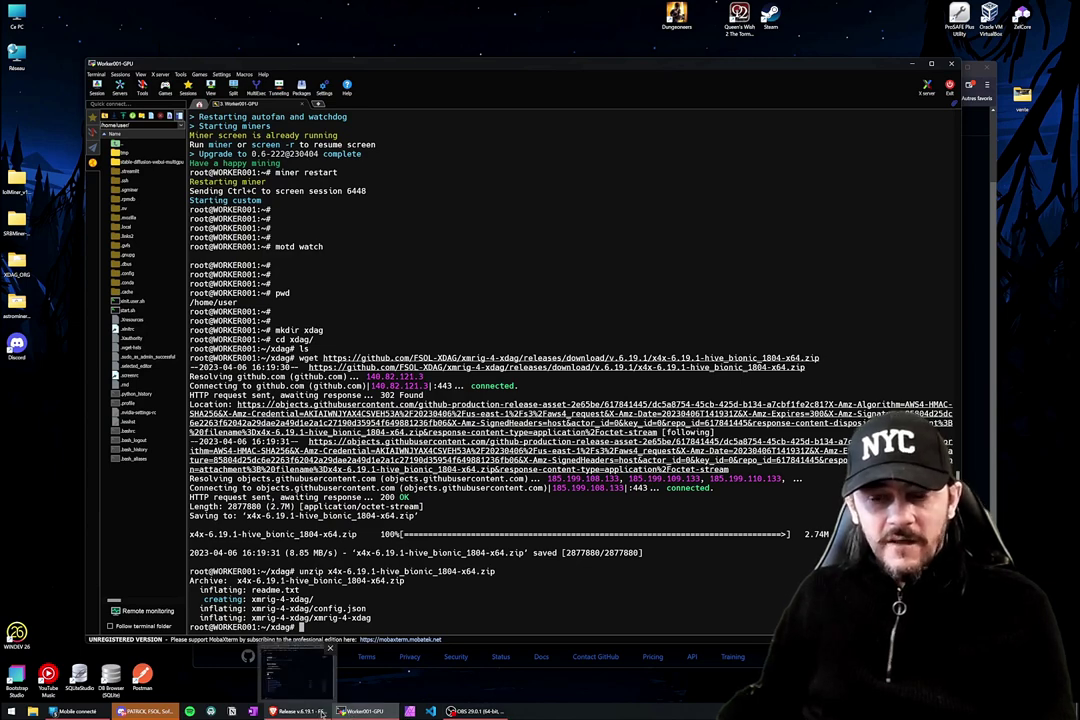
{"action": "type", "text": "tar "}
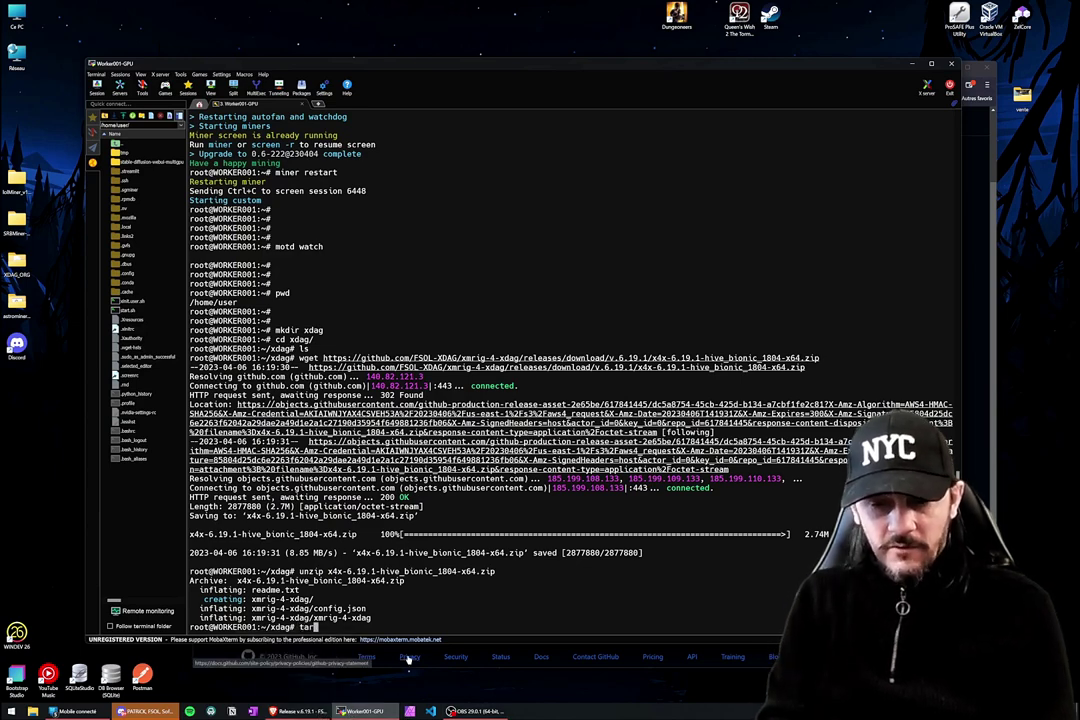
{"action": "type", "text": "-xv"}
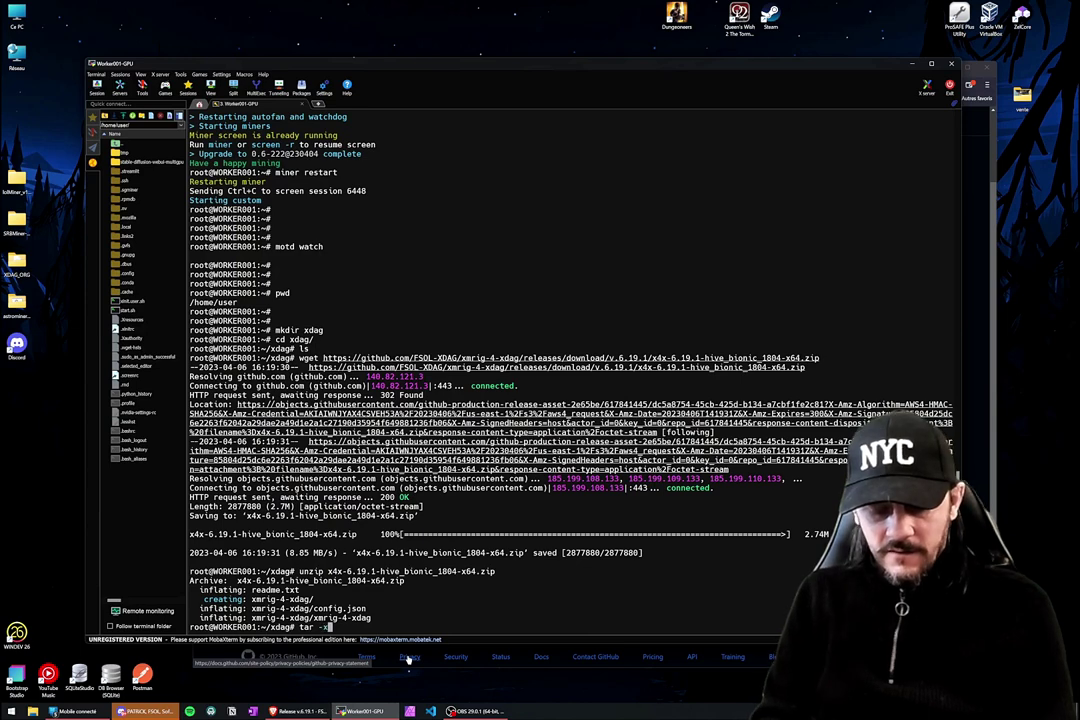
{"action": "type", "text": "f"}
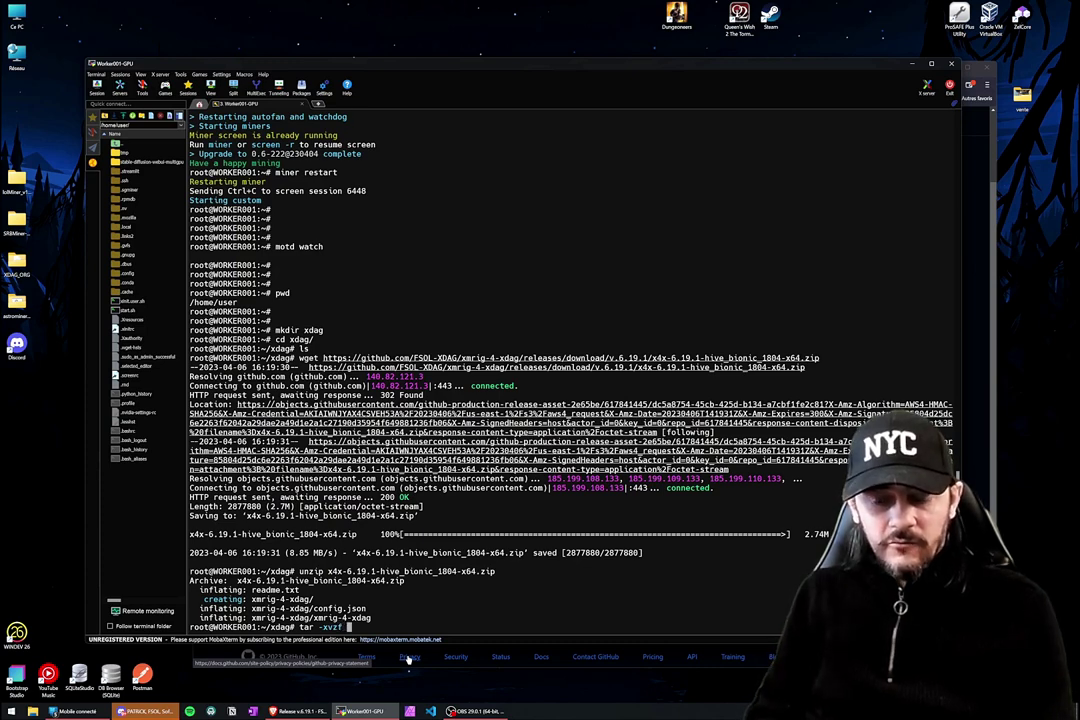
{"action": "key", "text": "BackSpace"}
{"action": "key", "text": "BackSpace"}
{"action": "key", "text": "BackSpace"}
{"action": "key", "text": "BackSpace"}
{"action": "key", "text": "BackSpace"}
{"action": "key", "text": "BackSpace"}
{"action": "key", "text": "BackSpace"}
{"action": "key", "text": "BackSpace"}
{"action": "key", "text": "BackSpace"}
- List the contents of the xdag directory
{"action": "key", "text": "Return"}
{"action": "key", "text": "Return"}
{"action": "key", "text": "Return"}
{"action": "type", "text": "ls"}
{"action": "key", "text": "Return"}
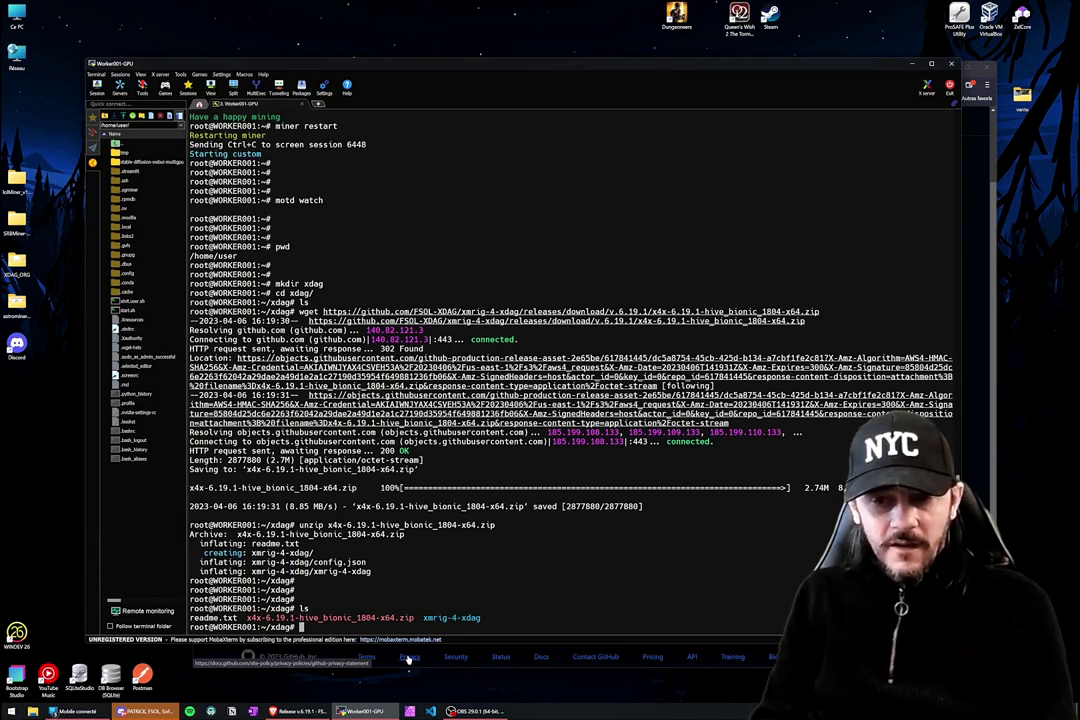
- Change into the xmrig-4-xdag directory and list its contents
{"action": "type", "text": "cd xmrig-4-xdag/"}
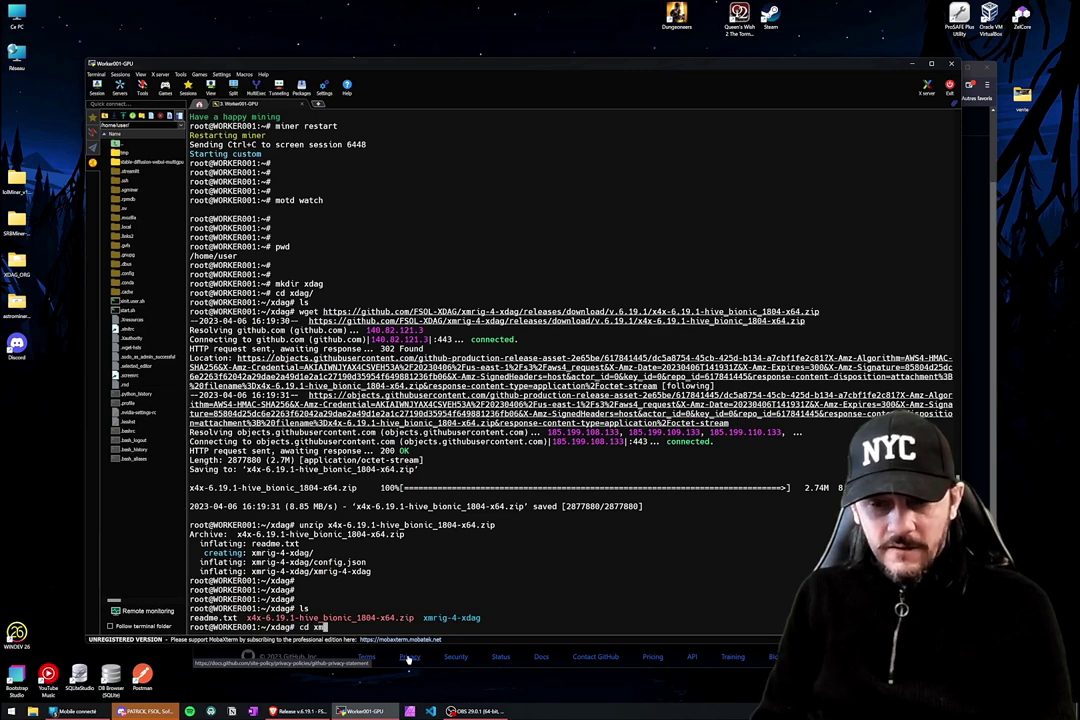
{"action": "key", "text": "Return"}
{"action": "type", "text": "ls"}
{"action": "key", "text": "Return"}
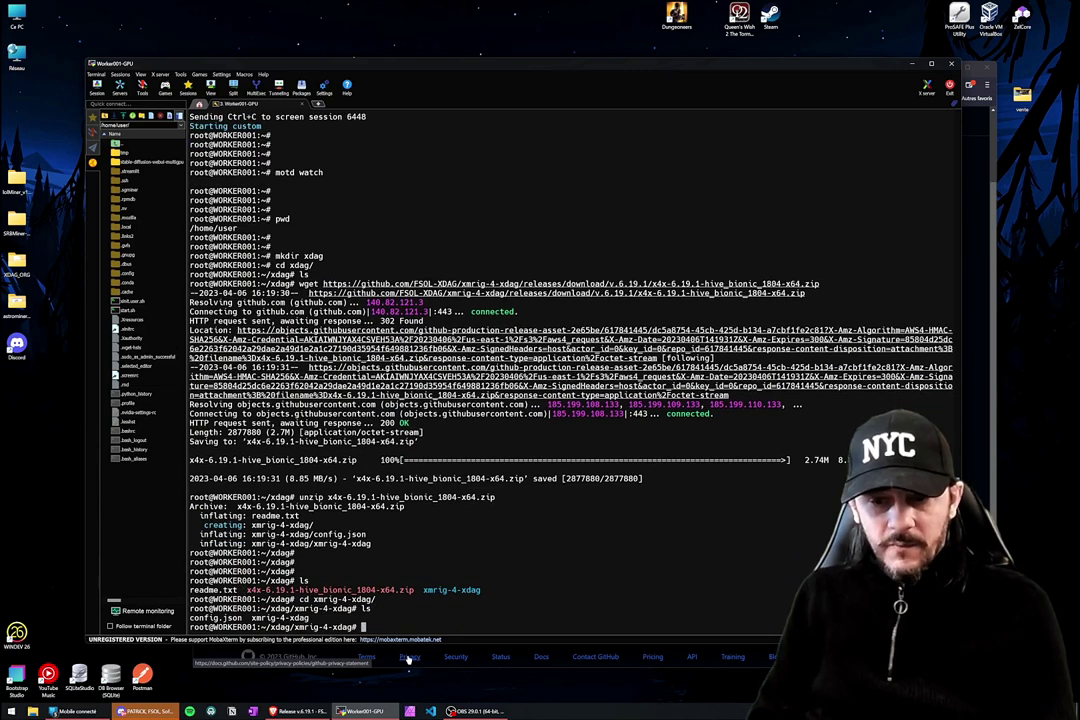
{"action": "type", "text": "ls"}
{"action": "key", "text": "Return"}
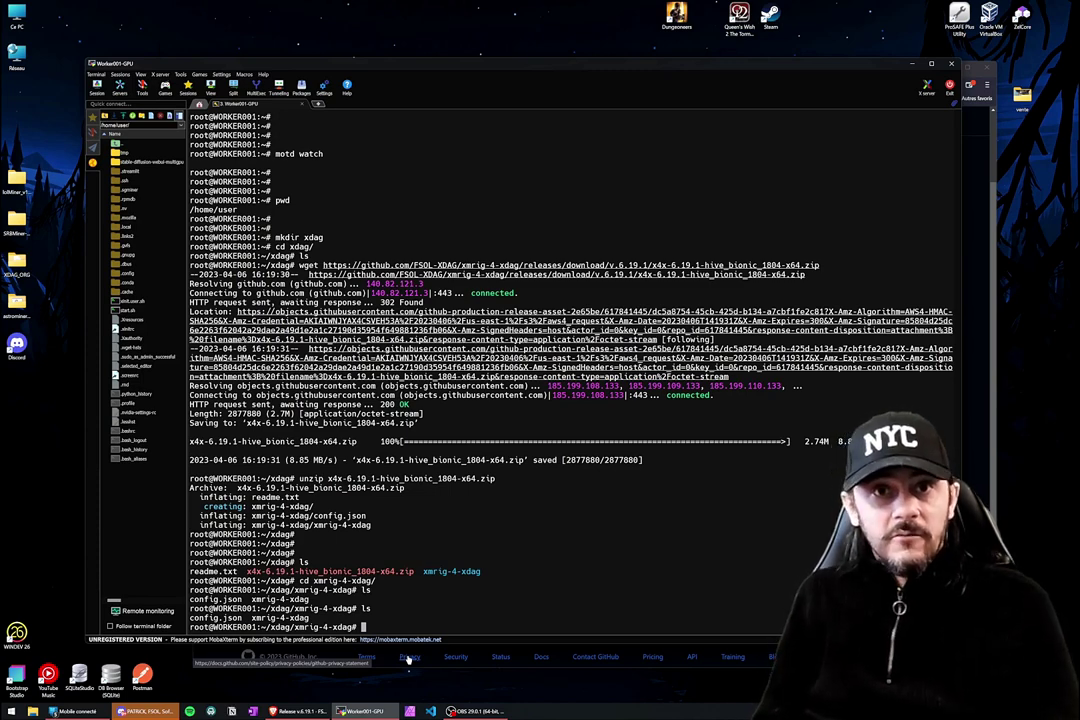
- Make the xmrig-4-xdag file executable with chmod +x and list the directory again
{"action": "type", "text": "chmod +x "}
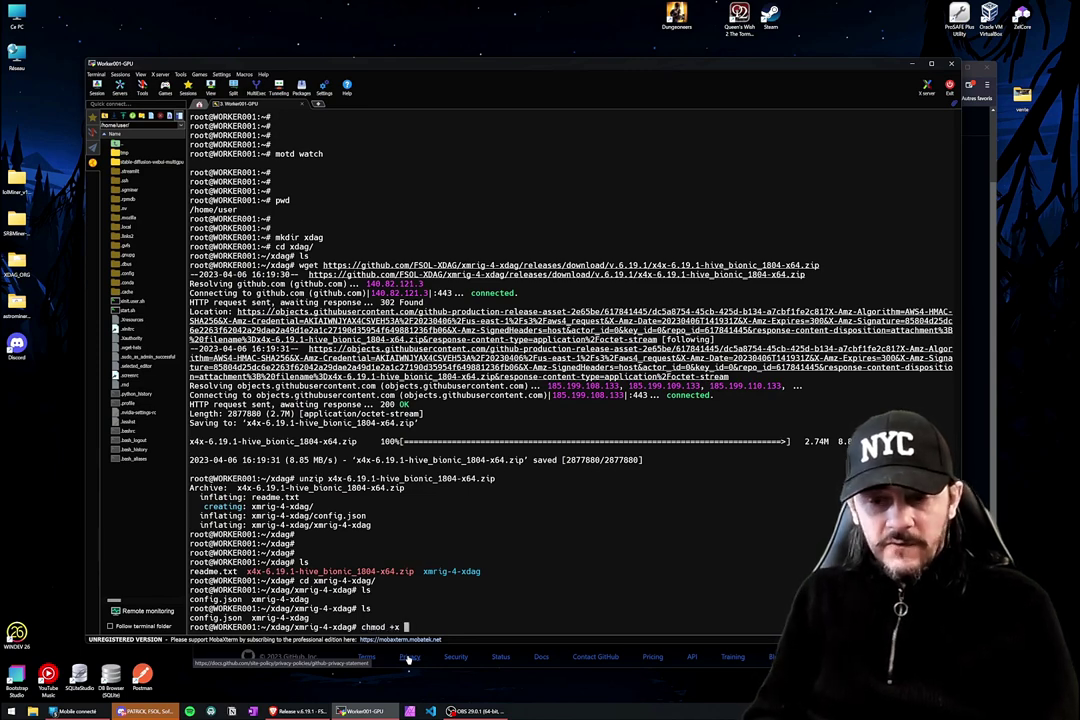
{"action": "type", "text": "xm"}
{"action": "key", "text": "Tab"}
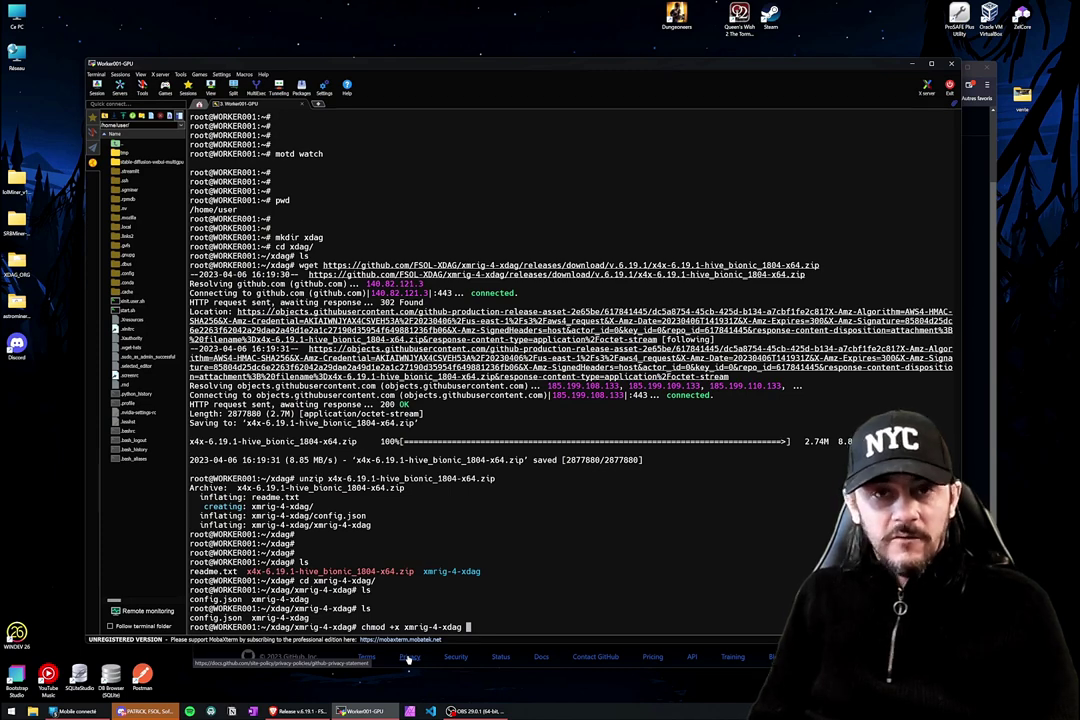
{"action": "key", "text": "Return"}
{"action": "type", "text": "ls"}
{"action": "key", "text": "Return"}
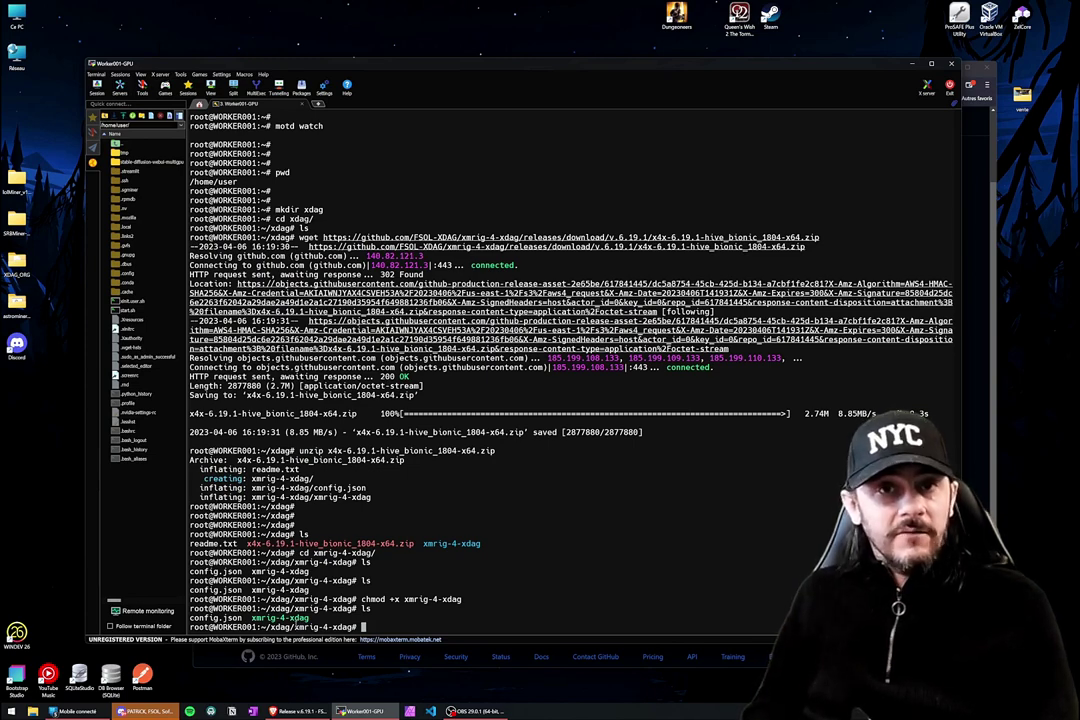
- Open config.json from the xmrig-4-xdag directory in the nano editor
{"action": "type", "text": "na"}
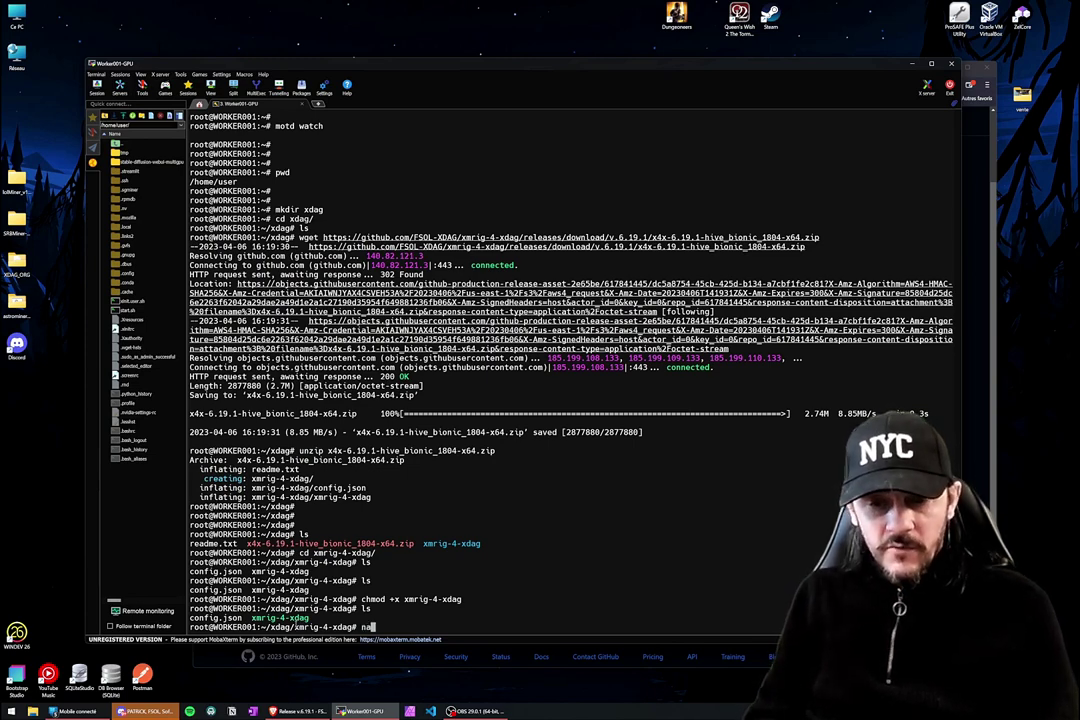
{"action": "type", "text": "no config.json"}
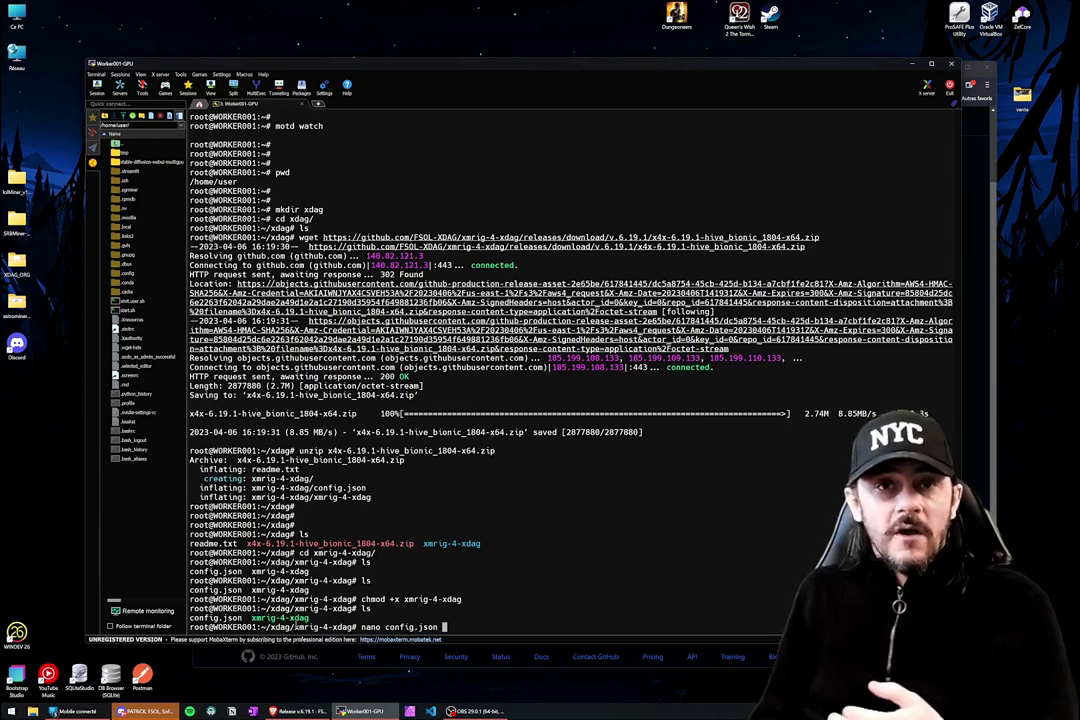
{"action": "key", "text": "Return"}
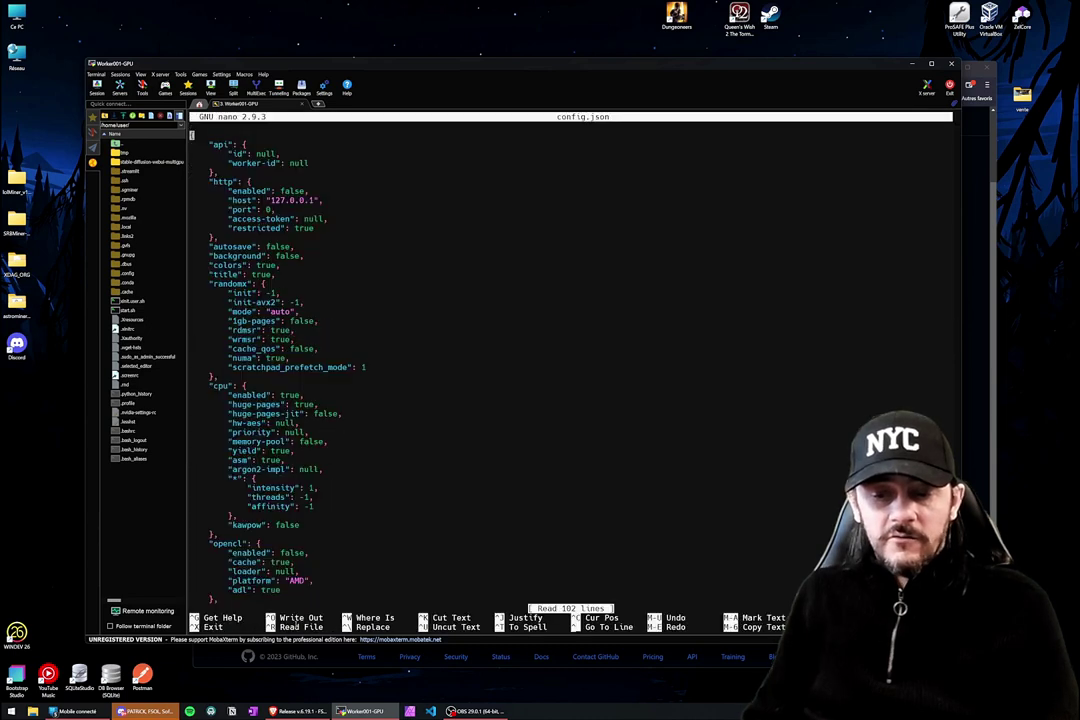
- Replace the placeholder miner name in the pass entry of the pools section with WORKER001
{"action": "key", "text": "Down"}
{"action": "key", "text": "Down"}
{"action": "key", "text": "Down"}
{"action": "key", "text": "Down"}
{"action": "key", "text": "Down"}
{"action": "key", "text": "Down"}
{"action": "key", "text": "Down"}
{"action": "key", "text": "Down"}
{"action": "key", "text": "Down"}
{"action": "key", "text": "Down"}
{"action": "key", "text": "Down"}
{"action": "key", "text": "Down"}
{"action": "key", "text": "Down"}
{"action": "key", "text": "Down"}
{"action": "key", "text": "Down"}
{"action": "key", "text": "Down"}
{"action": "key", "text": "Down"}
{"action": "key", "text": "Down"}
{"action": "key", "text": "Down"}
{"action": "key", "text": "Down"}
{"action": "key", "text": "Down"}
{"action": "key", "text": "Down"}
{"action": "key", "text": "Down"}
{"action": "key", "text": "Down"}
{"action": "key", "text": "Down"}
{"action": "key", "text": "Down"}
{"action": "key", "text": "Down"}
{"action": "key", "text": "Down"}
{"action": "key", "text": "Down"}
{"action": "key", "text": "Down"}
{"action": "key", "text": "Down"}
{"action": "key", "text": "Down"}
{"action": "key", "text": "Down"}
{"action": "key", "text": "Down"}
{"action": "key", "text": "Down"}
{"action": "key", "text": "Down"}
{"action": "key", "text": "Down"}
{"action": "key", "text": "Down"}
{"action": "key", "text": "Down"}
{"action": "key", "text": "Down"}
{"action": "key", "text": "Up"}
{"action": "key", "text": "Up"}
{"action": "key", "text": "Up"}
{"action": "key", "text": "Up"}
{"action": "key", "text": "Up"}
{"action": "key", "text": "Up"}
{"action": "key", "text": "Up"}
{"action": "key", "text": "Up"}
{"action": "key", "text": "Up"}
{"action": "key", "text": "Up"}
{"action": "key", "text": "Up"}
{"action": "key", "text": "Up"}
{"action": "key", "text": "Up"}
{"action": "key", "text": "Up"}
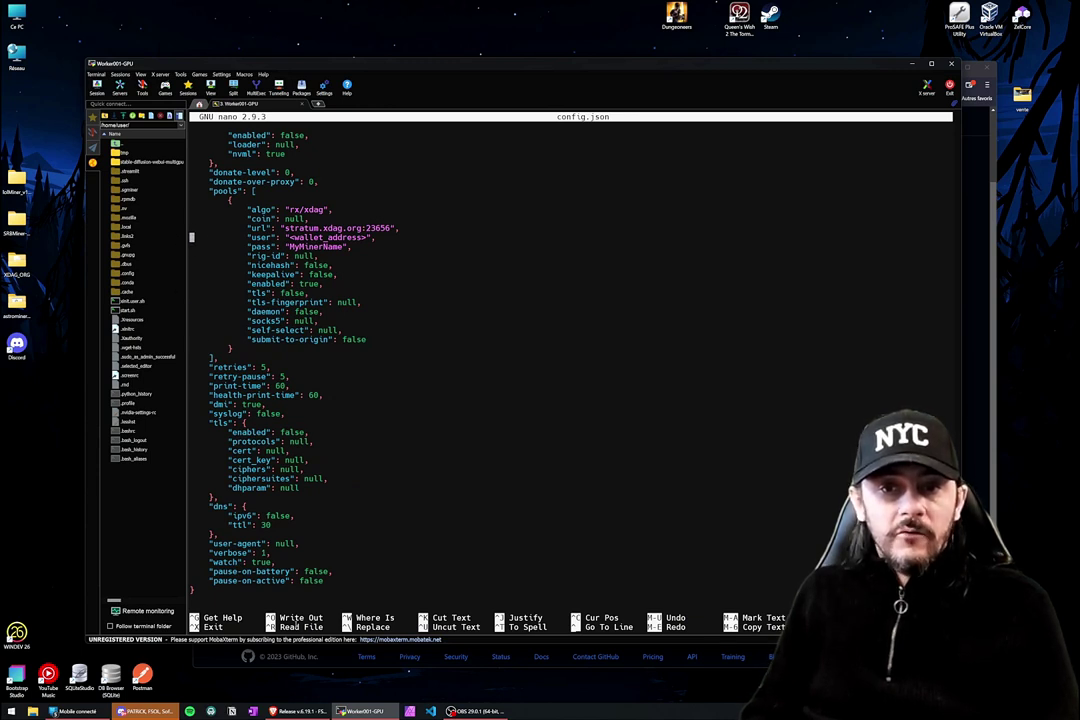
{"action": "key", "text": "Down"}
{"action": "key", "text": "End"}
{"action": "key", "text": "Left"}
{"action": "key", "text": "Left"}
{"action": "key", "text": "BackSpace"}
{"action": "key", "text": "BackSpace"}
{"action": "key", "text": "BackSpace"}
{"action": "key", "text": "BackSpace"}
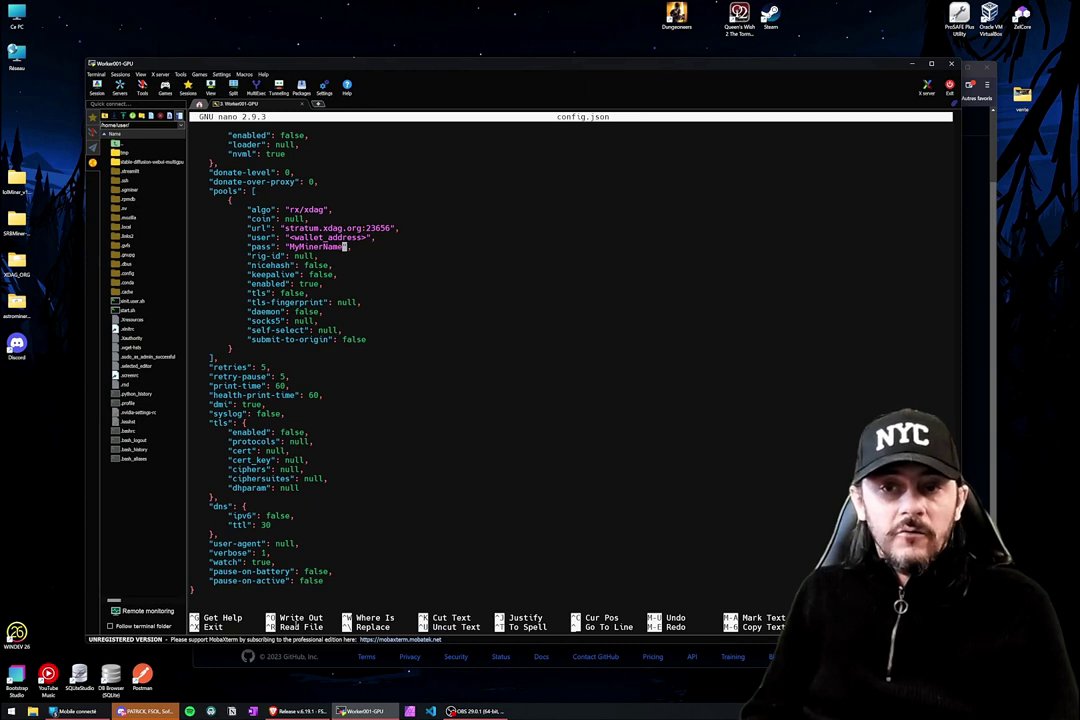
{"action": "key", "text": "BackSpace"}
{"action": "key", "text": "BackSpace"}
{"action": "key", "text": "BackSpace"}
{"action": "key", "text": "BackSpace"}
{"action": "key", "text": "BackSpace"}
{"action": "key", "text": "BackSpace"}
{"action": "key", "text": "BackSpace"}
{"action": "key", "text": "BackSpace"}
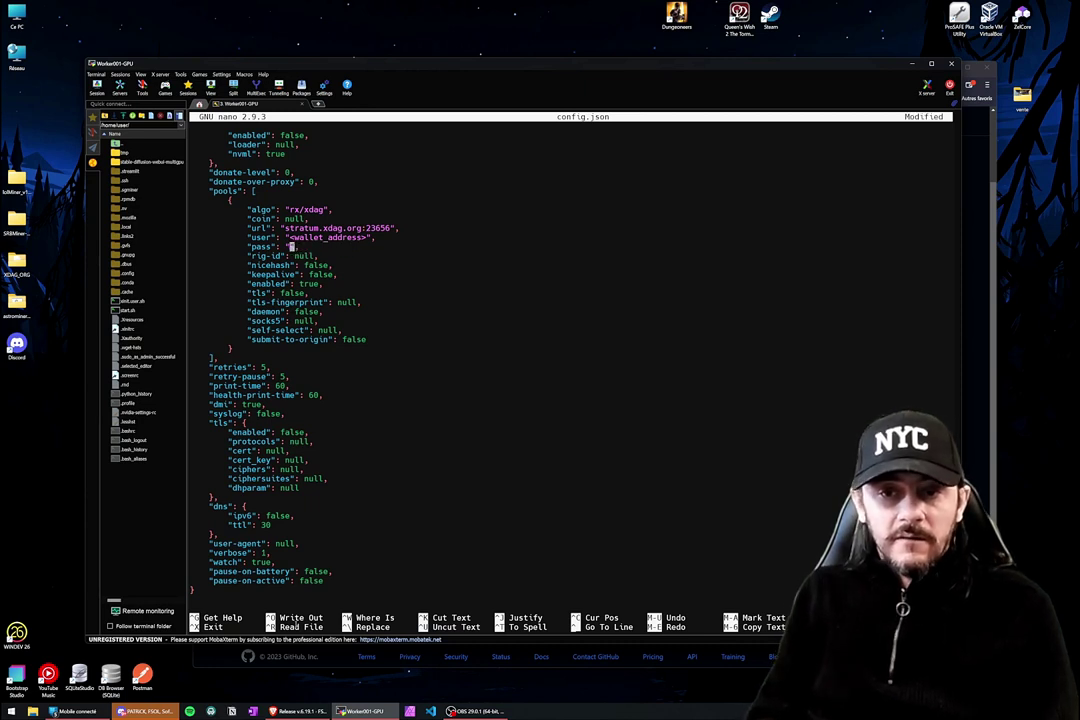
{"action": "type", "text": "WORKER001"}
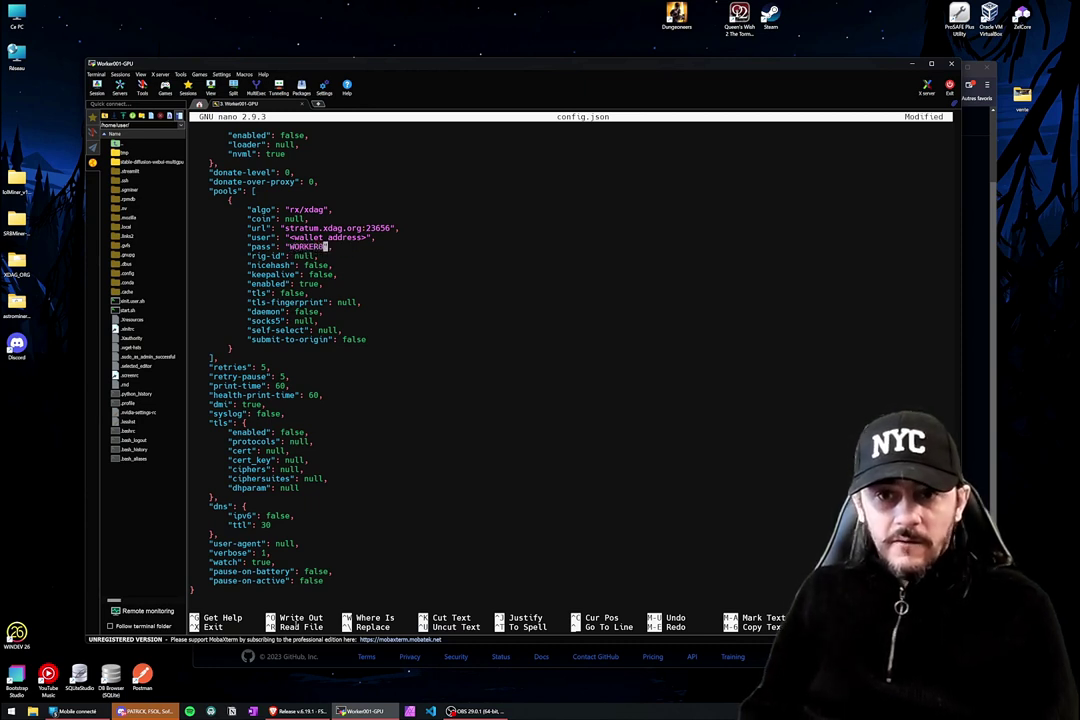
- Delete the <wallet_address> placeholder from the user entry of the pools section, keeping the surrounding quotes
{"action": "key", "text": "Up"}
{"action": "key", "text": "Right"}
{"action": "key", "text": "Right"}
{"action": "key", "text": "Right"}
{"action": "key", "text": "Right"}
{"action": "key", "text": "Right"}
{"action": "key", "text": "Right"}
{"action": "key", "text": "Right"}
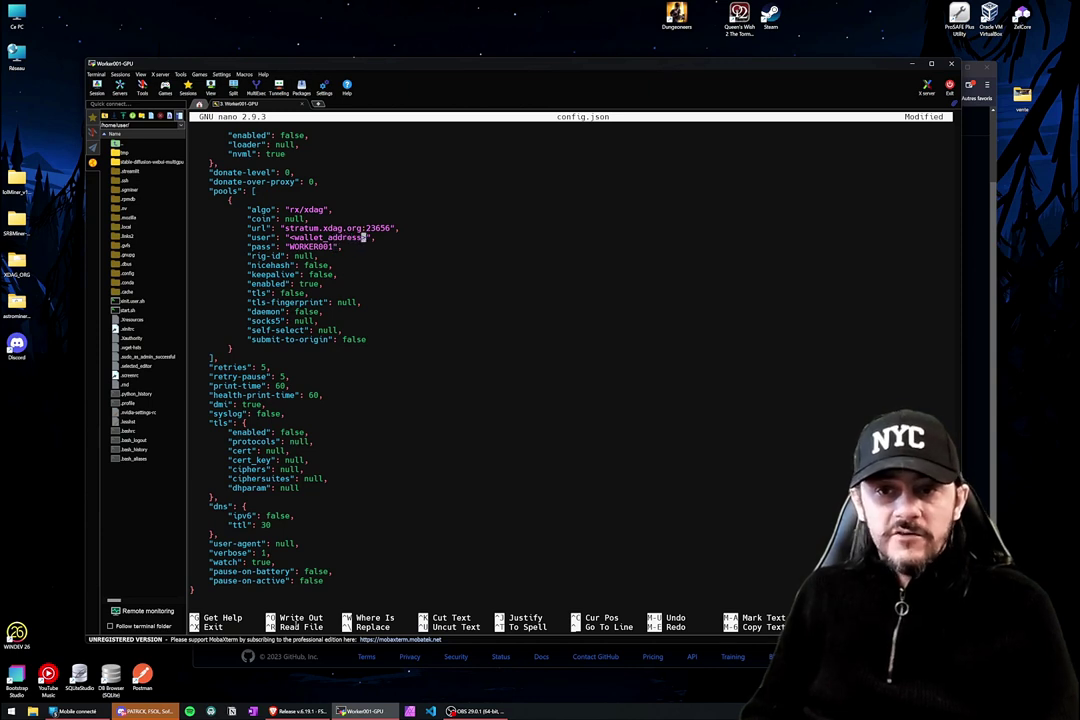
{"action": "key", "text": "BackSpace"}
{"action": "key", "text": "BackSpace"}
{"action": "key", "text": "BackSpace"}
{"action": "key", "text": "BackSpace"}
{"action": "key", "text": "BackSpace"}
{"action": "key", "text": "BackSpace"}
{"action": "key", "text": "BackSpace"}
{"action": "key", "text": "BackSpace"}
{"action": "key", "text": "BackSpace"}
{"action": "key", "text": "BackSpace"}
{"action": "key", "text": "BackSpace"}
{"action": "key", "text": "BackSpace"}
{"action": "key", "text": "BackSpace"}
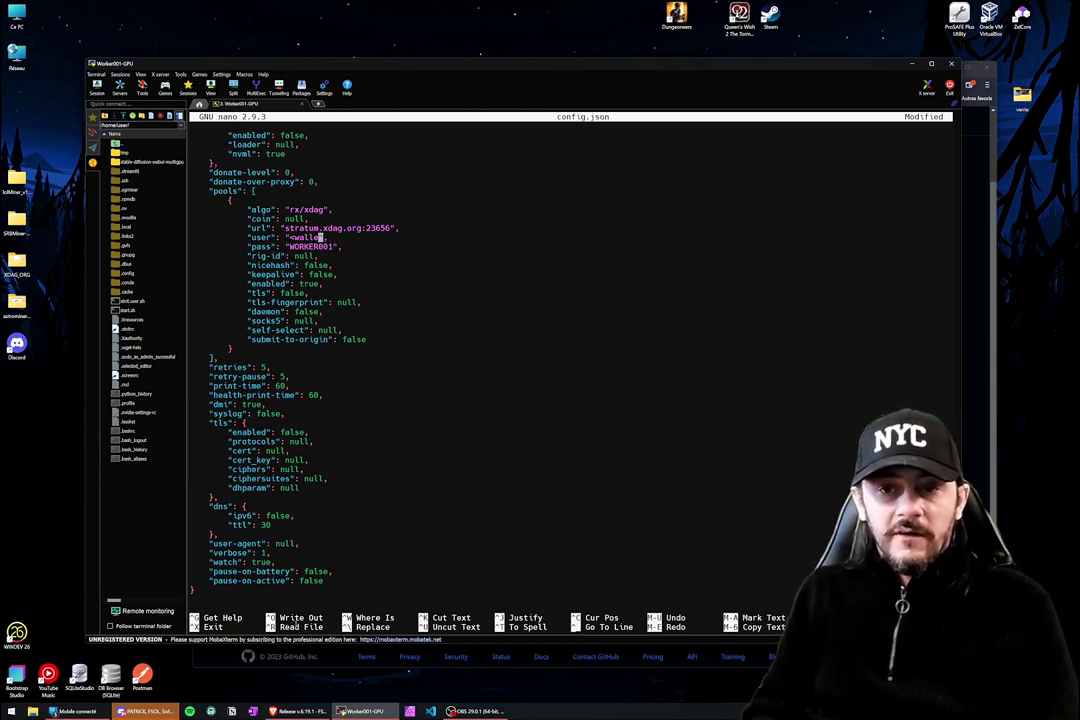
{"action": "key", "text": "BackSpace"}
{"action": "key", "text": "BackSpace"}
{"action": "key", "text": "BackSpace"}
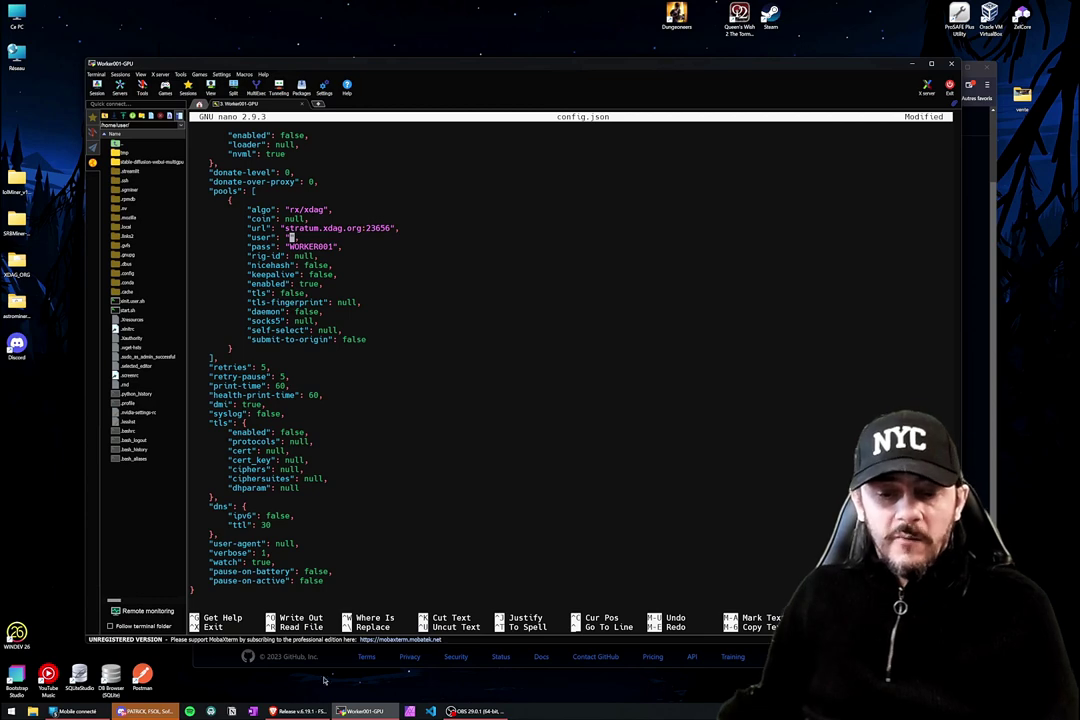
- Switch to Hive OS in the browser and open the farm's list of wallets
{"action": "left_click", "coordinate": [285, 711]}
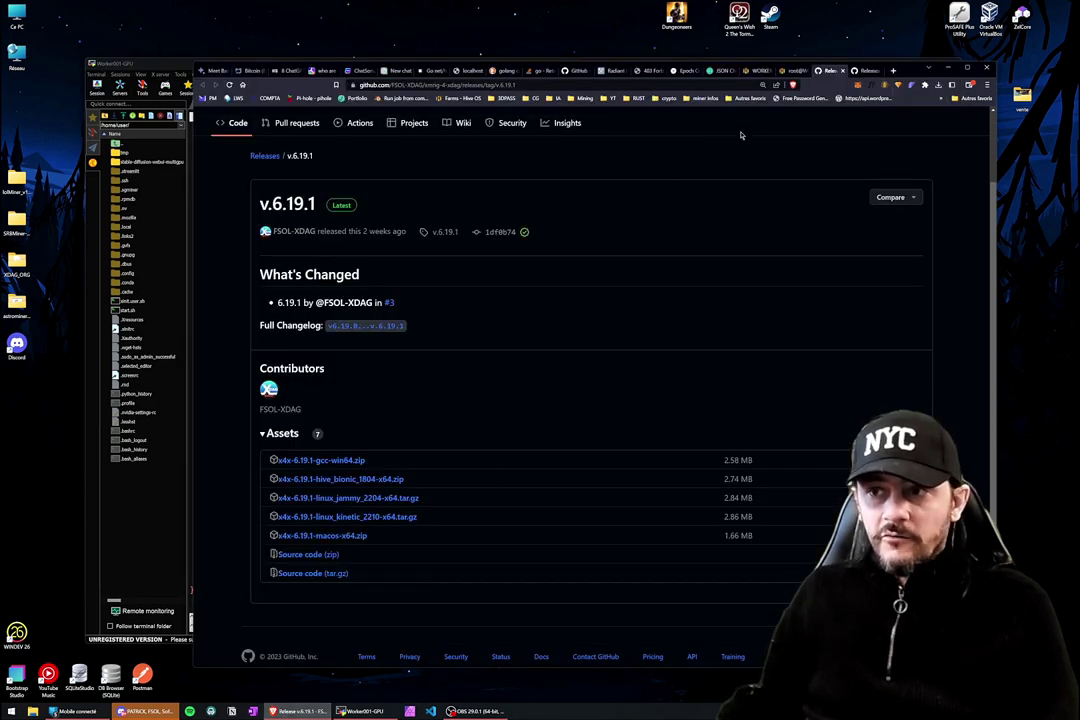
{"action": "left_click", "coordinate": [750, 71]}
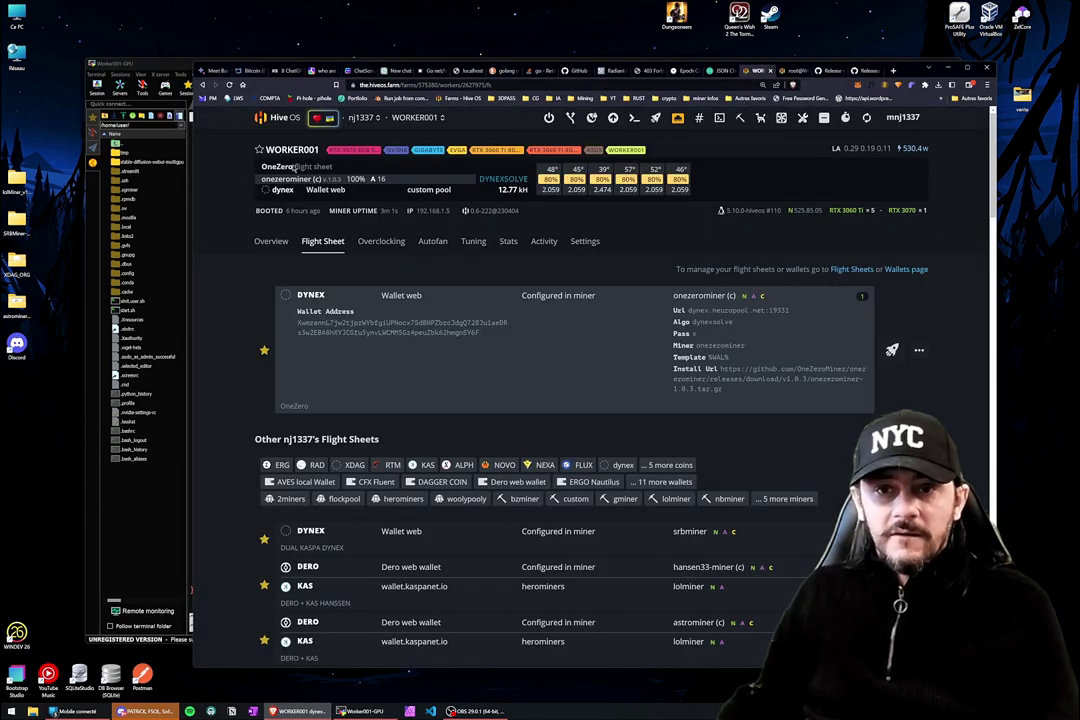
{"action": "left_click", "coordinate": [262, 117]}
{"action": "left_click", "coordinate": [294, 322]}
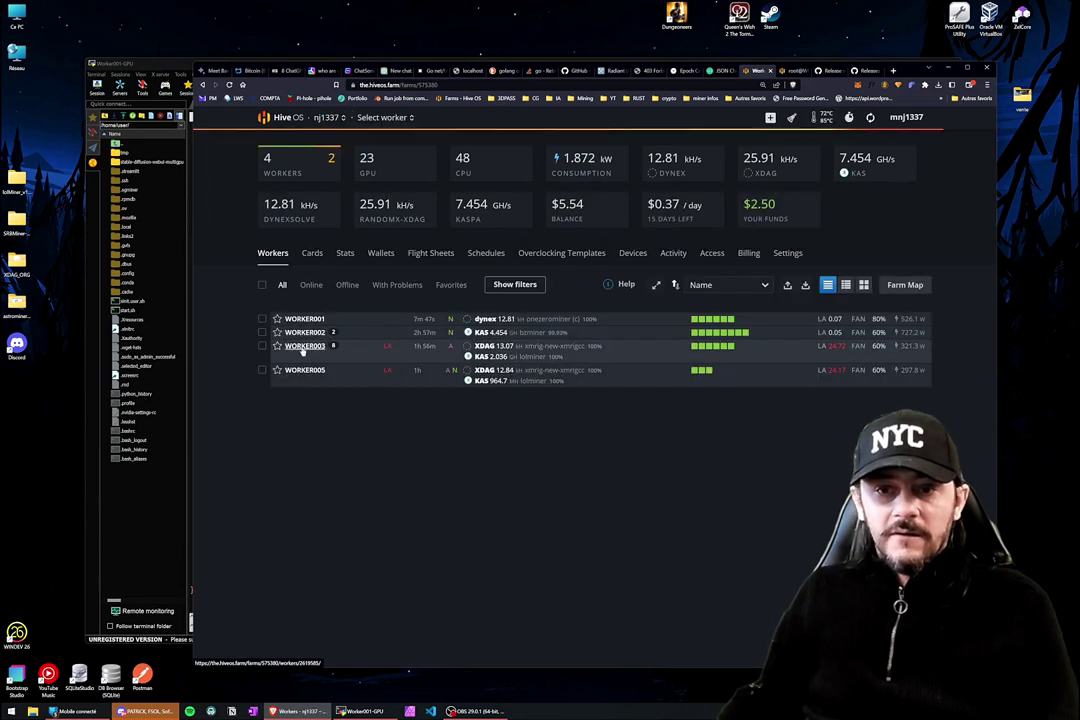
{"action": "left_click", "coordinate": [313, 319]}
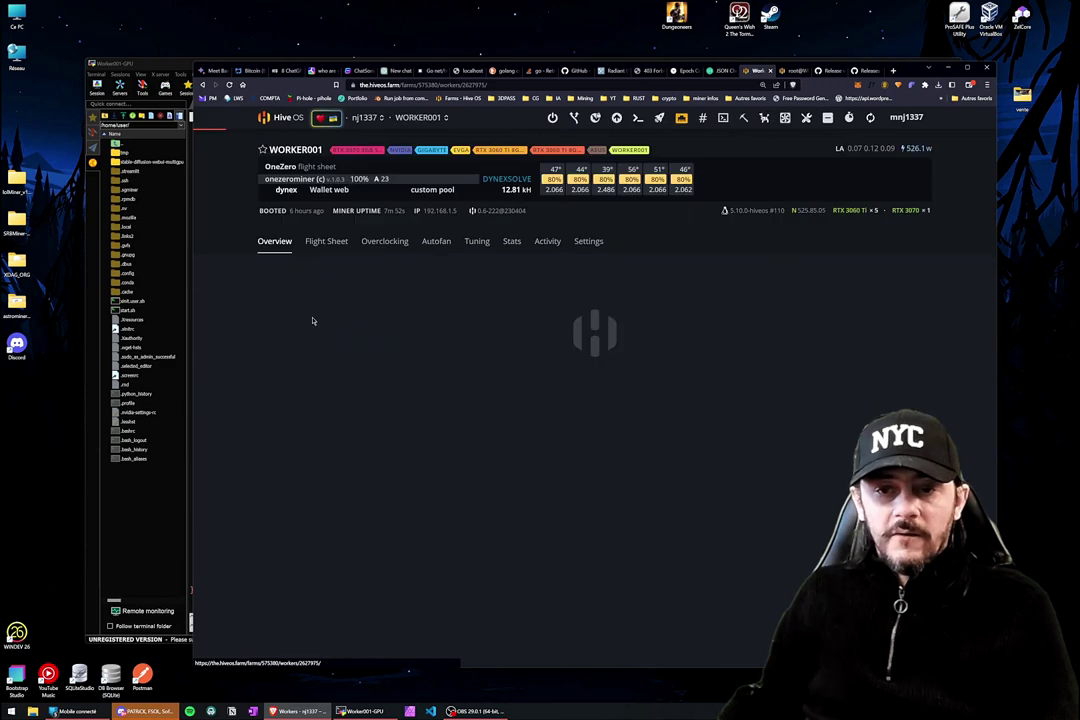
{"action": "key", "text": "alt+Left"}
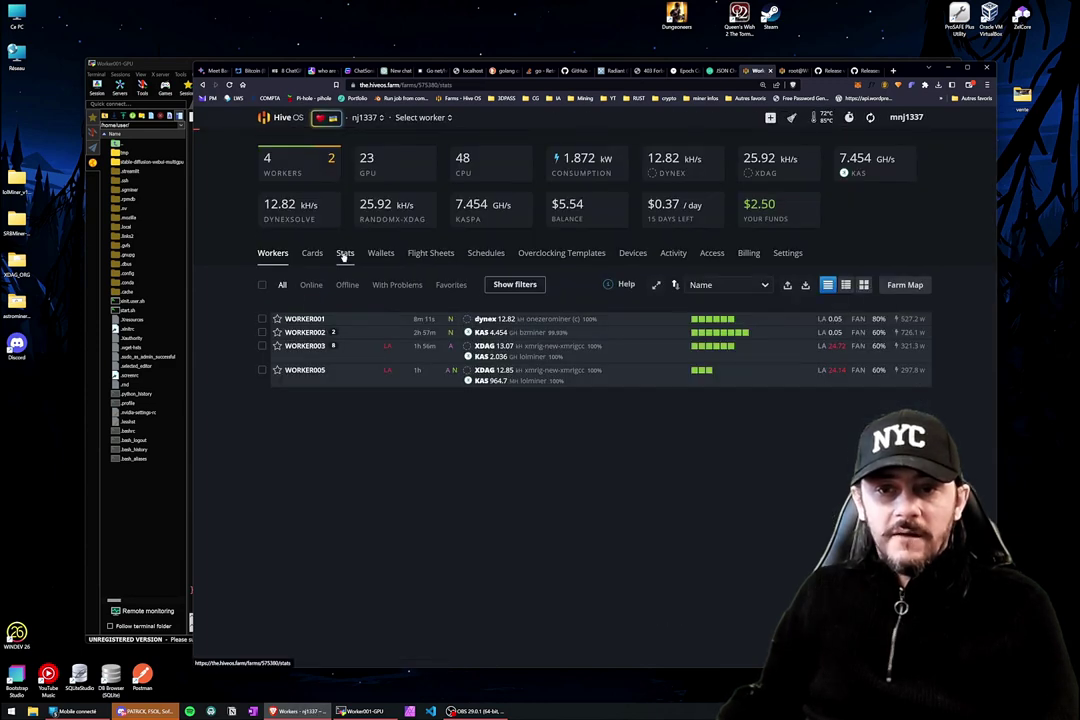
{"action": "left_click", "coordinate": [345, 254]}
{"action": "left_click", "coordinate": [312, 254]}
{"action": "left_click", "coordinate": [375, 255]}
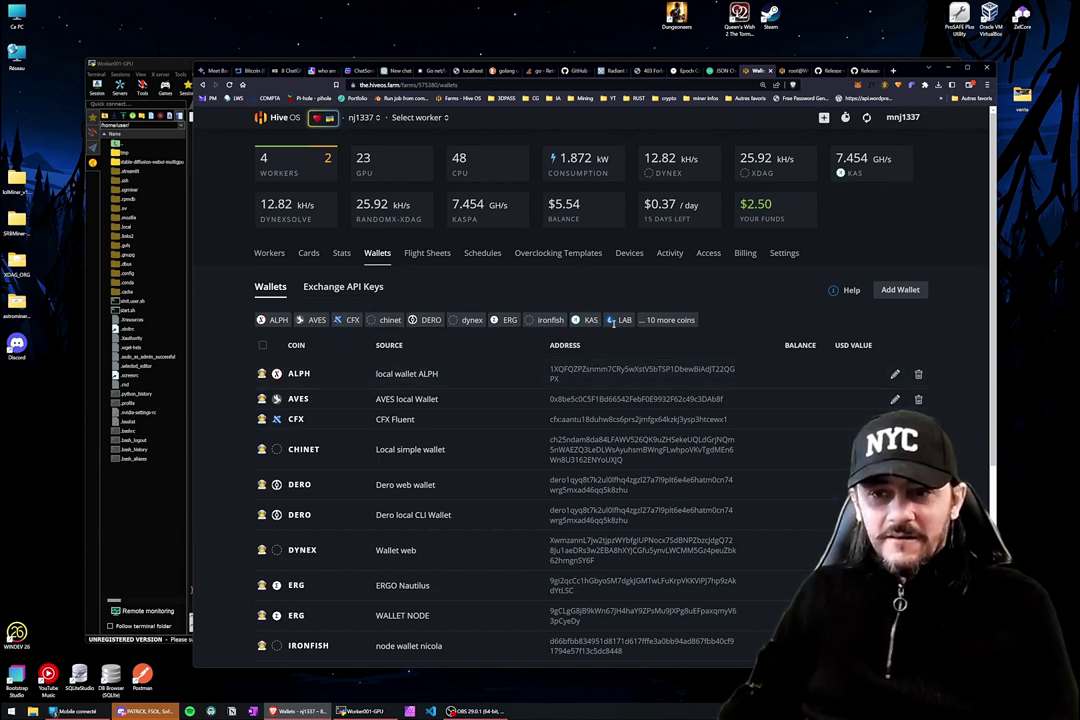
- Show all coin filters, filter the wallets to XDAG, and copy the address of the XDAG local wallet
{"action": "left_click", "coordinate": [665, 320]}
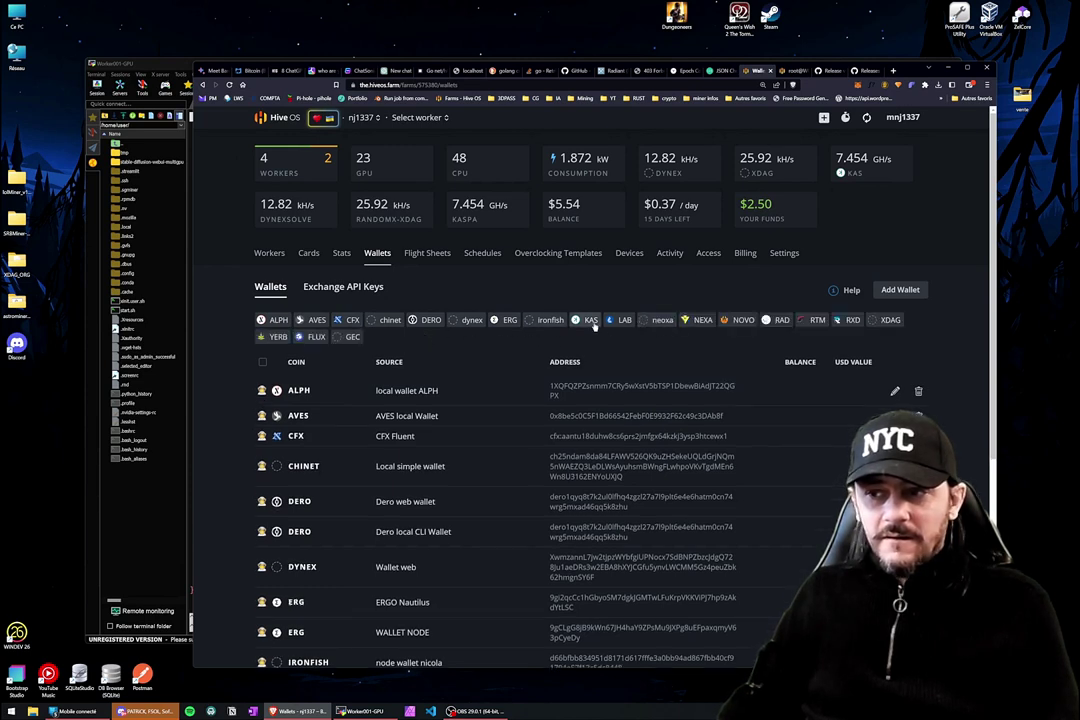
{"action": "left_click", "coordinate": [886, 322]}
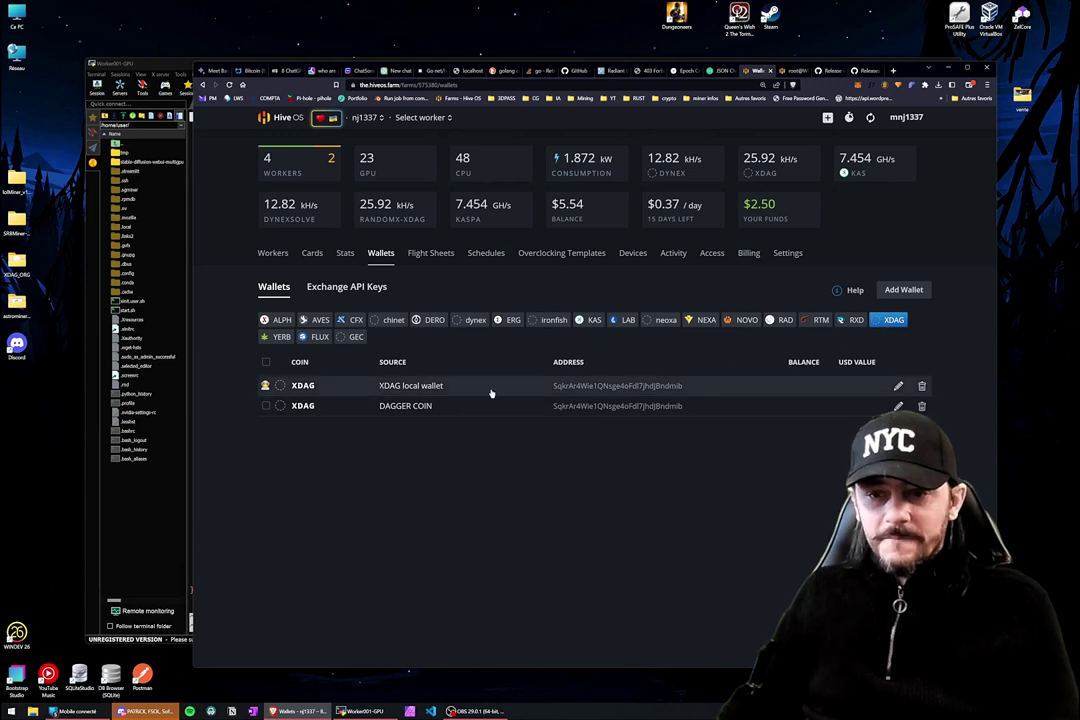
{"action": "left_click_drag", "start_coordinate": [695, 387], "coordinate": [555, 390]}
{"action": "key", "text": "ctrl+c"}
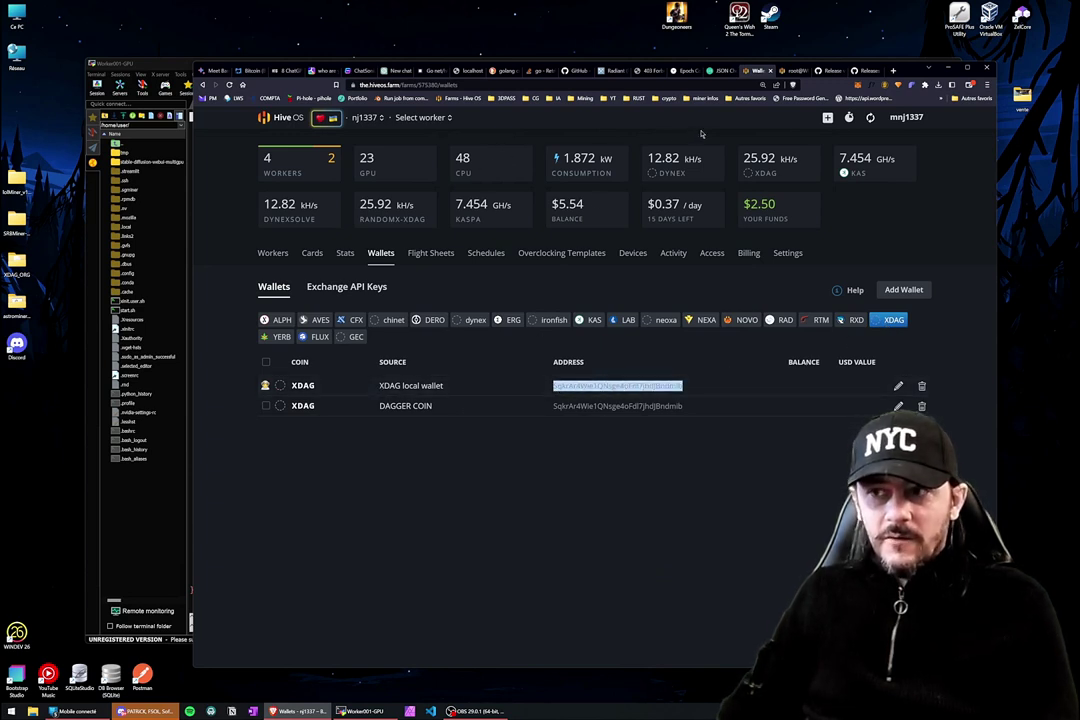
- Return to the MobaXterm terminal, paste the wallet address into the user entry, and save and close config.json
{"action": "left_click", "coordinate": [156, 520]}
{"action": "right_click", "coordinate": [394, 347]}
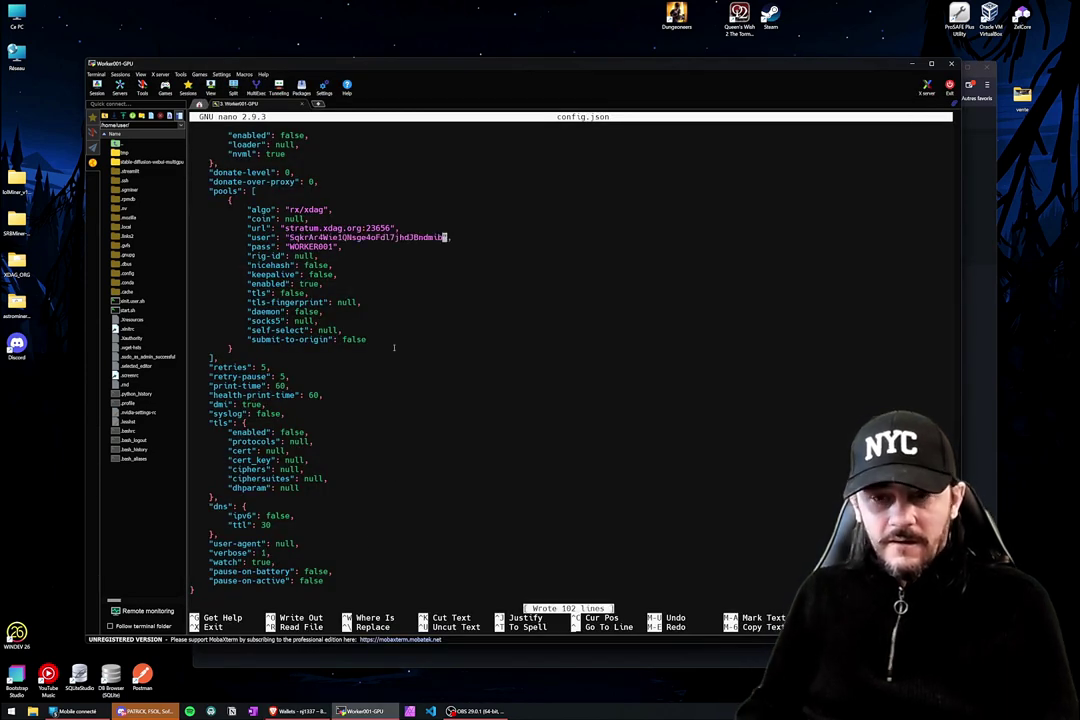
{"action": "key", "text": "ctrl+x"}
{"action": "key", "text": "y"}
{"action": "key", "text": "Return"}
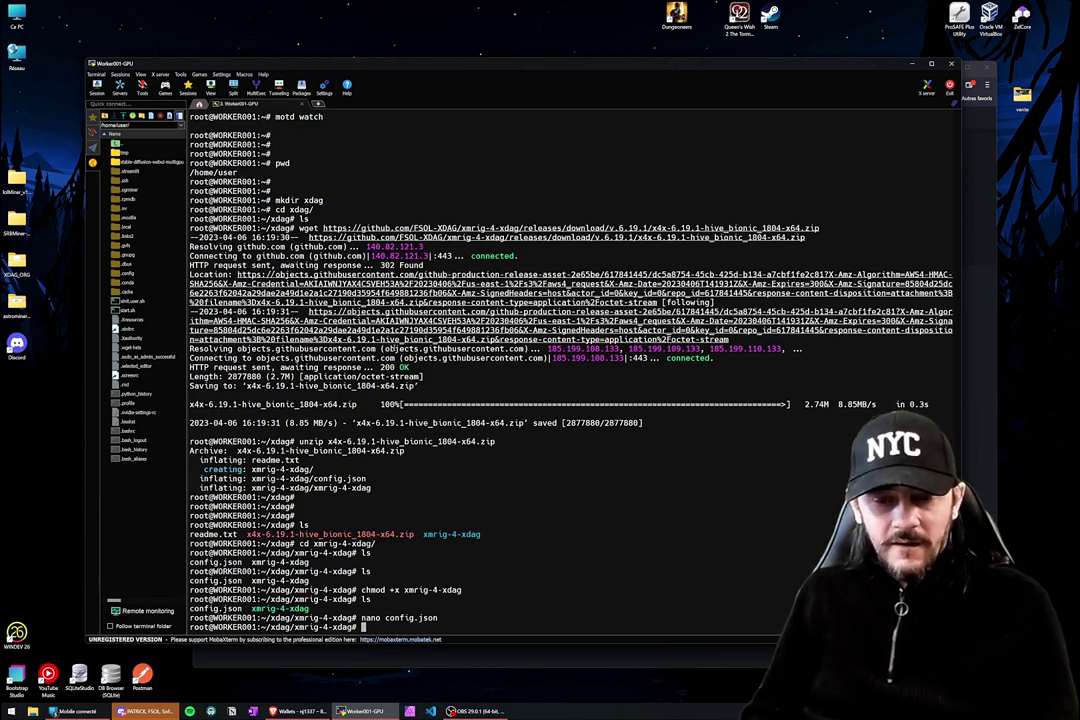
- Start the miner by running ./xmrig-4-xdag
{"action": "key", "text": "Return"}
{"action": "key", "text": "Return"}
{"action": "type", "text": "./xm"}
{"action": "key", "text": "Tab"}
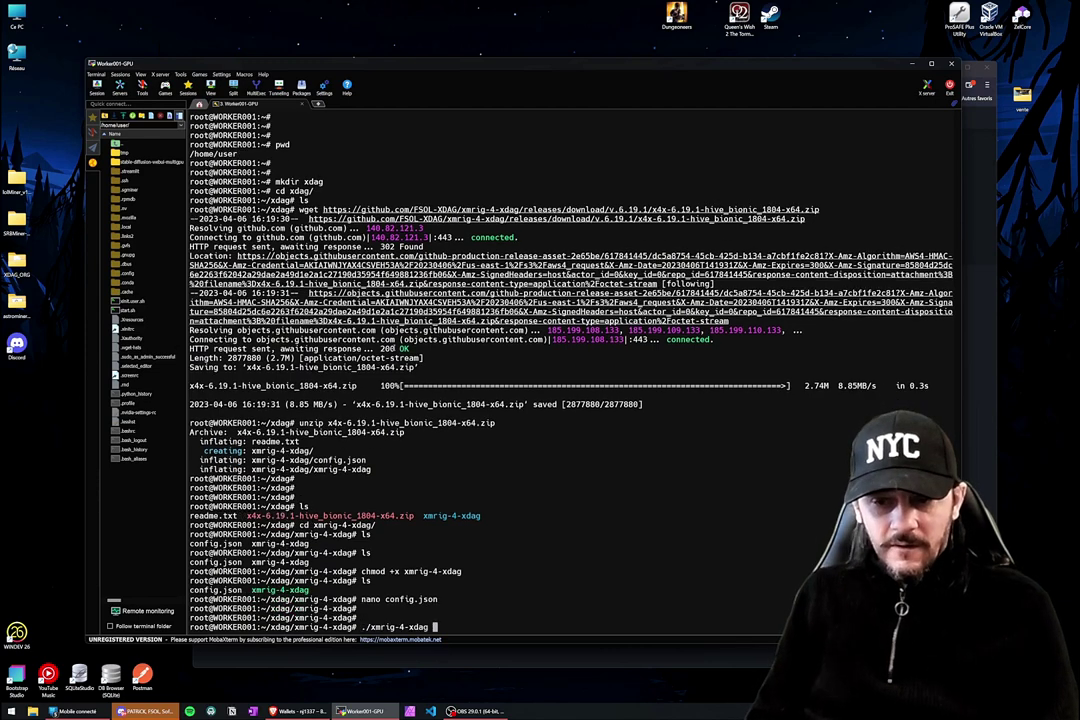
{"action": "key", "text": "Return"}
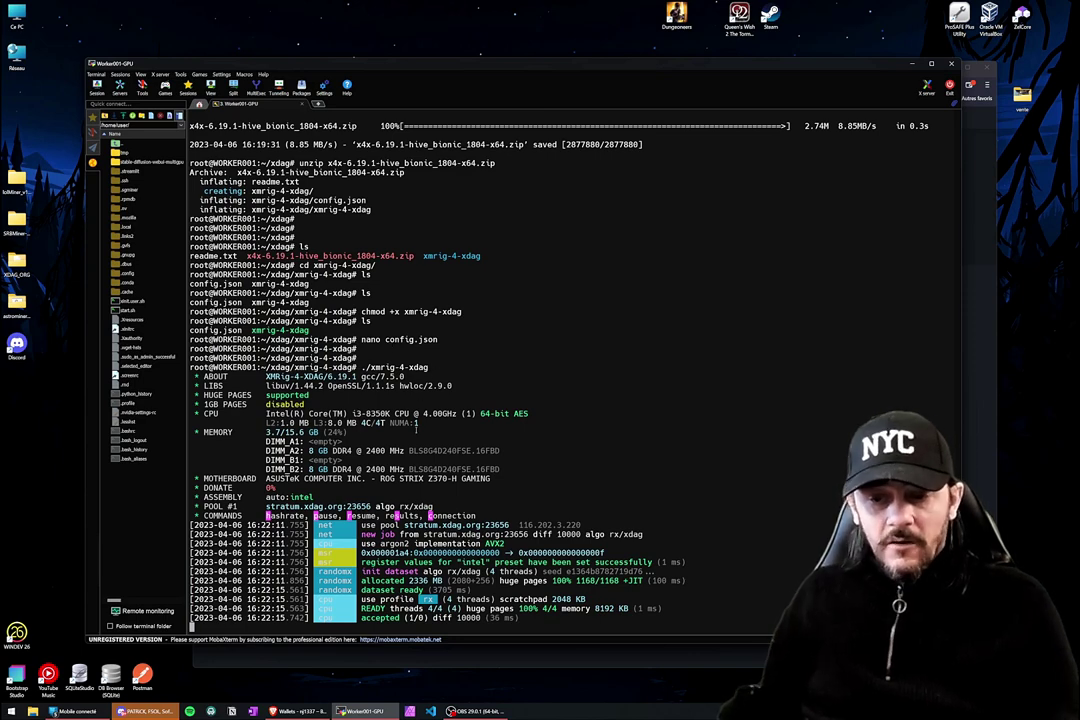
- Switch back to Hive OS in the browser and open the farm's list of workers
{"action": "key", "text": "alt+Tab"}
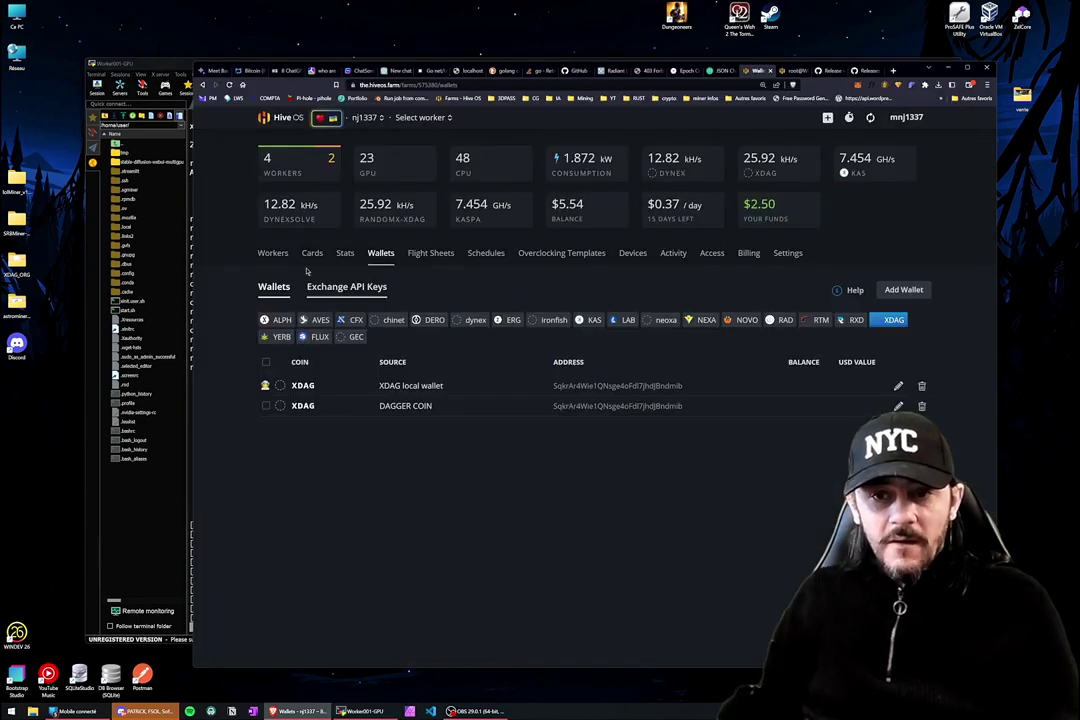
{"action": "left_click", "coordinate": [272, 252]}
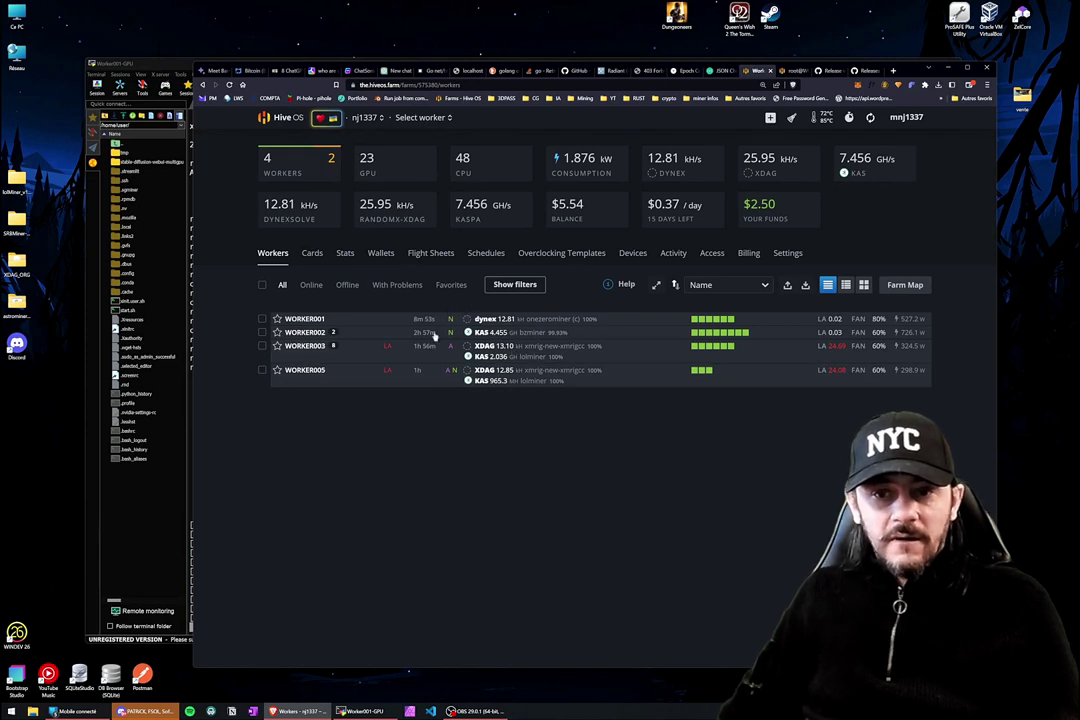
- Open WORKER001's overview in Hive OS, and stop the running miner in the MobaXterm terminal
{"action": "left_click", "coordinate": [328, 318]}
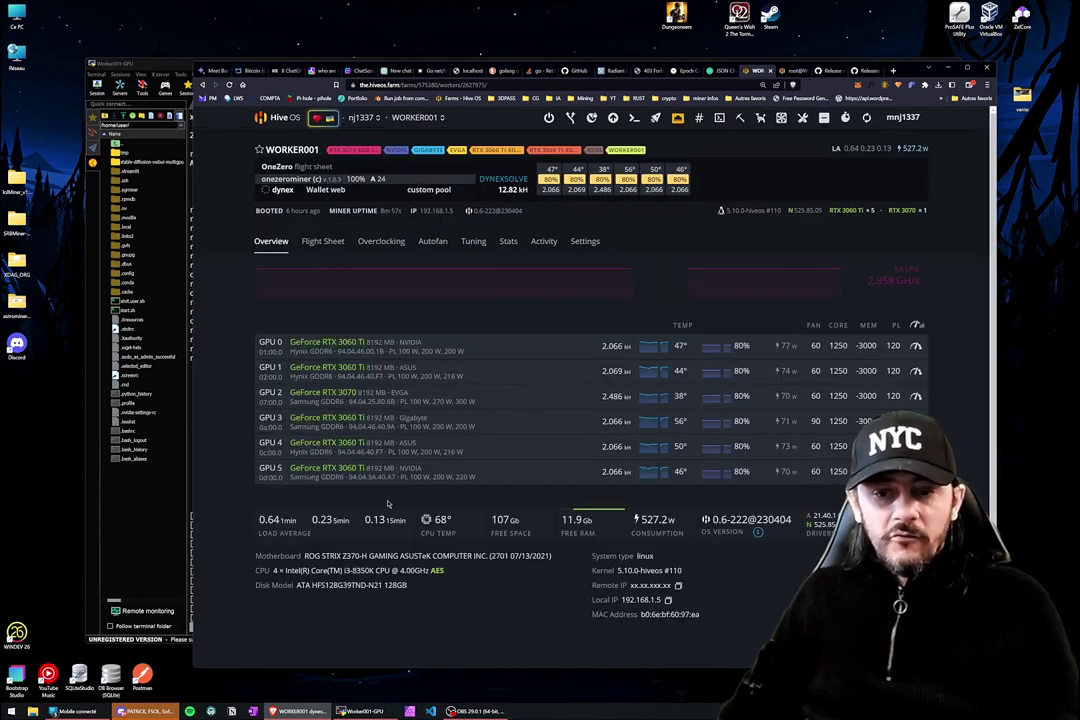
{"action": "left_click", "coordinate": [146, 533]}
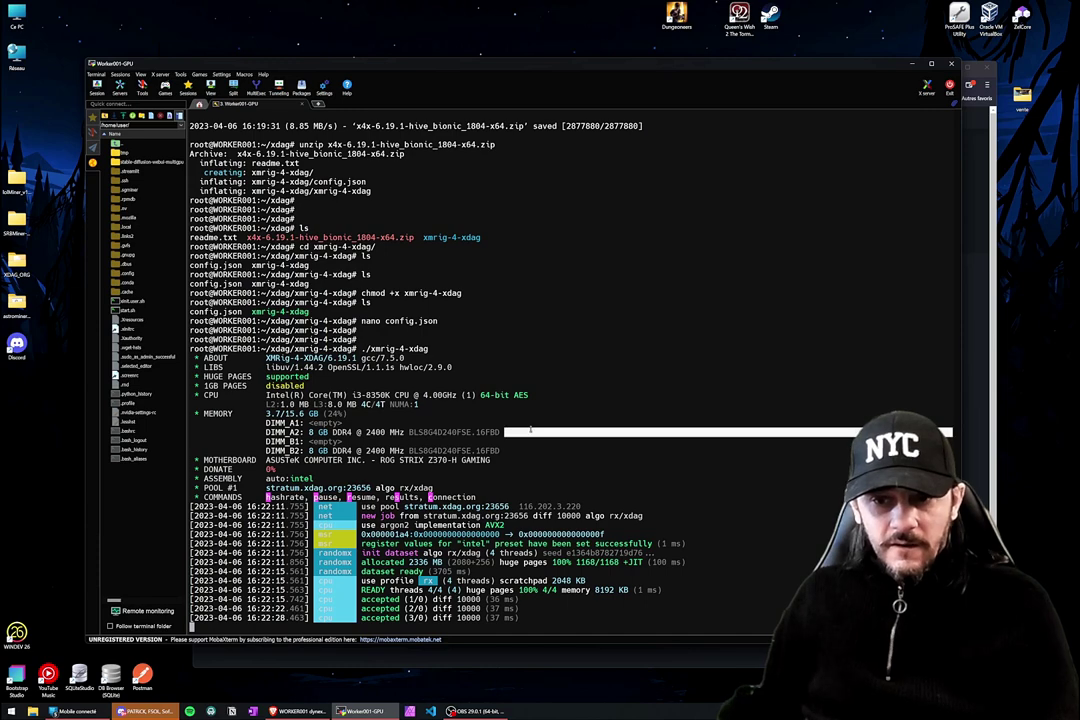
{"action": "key", "text": "ctrl+c"}
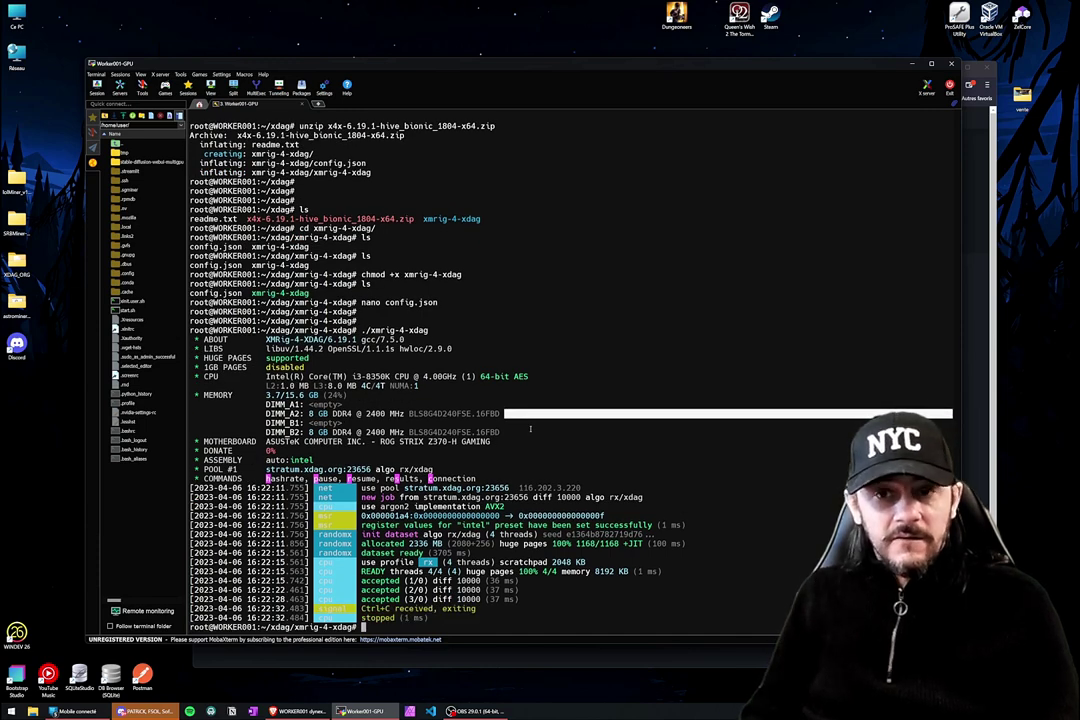
- Start the miner inside a screen session by running screen ./xmrig-4-xdag
{"action": "type", "text": "screen ./"}
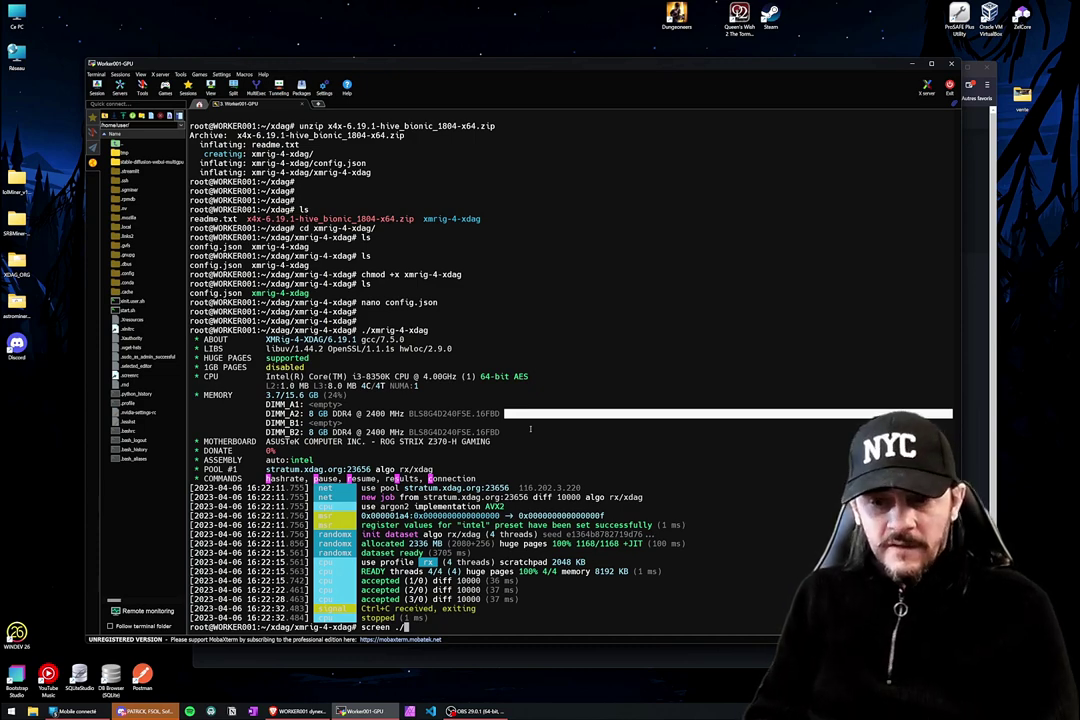
{"action": "type", "text": "x"}
{"action": "key", "text": "Tab"}
{"action": "key", "text": "Return"}
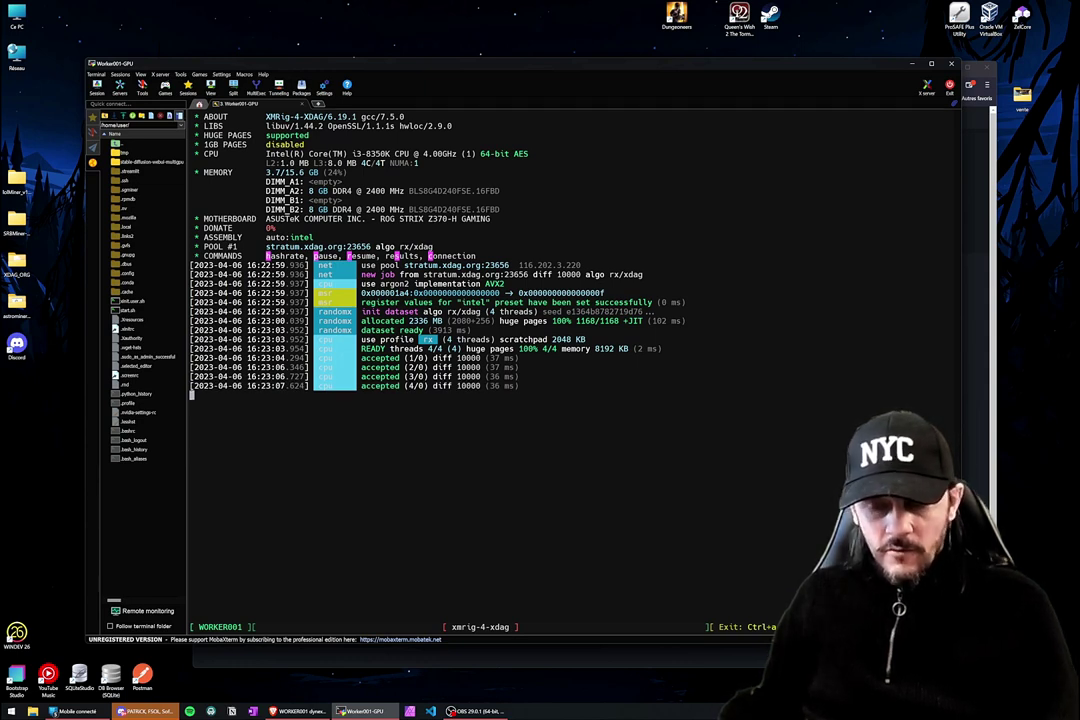
- Detach from the miner's screen session and return to the shell while leaving the miner running
{"action": "key", "text": "ctrl+a"}
{"action": "key", "text": "ctrl+a"}
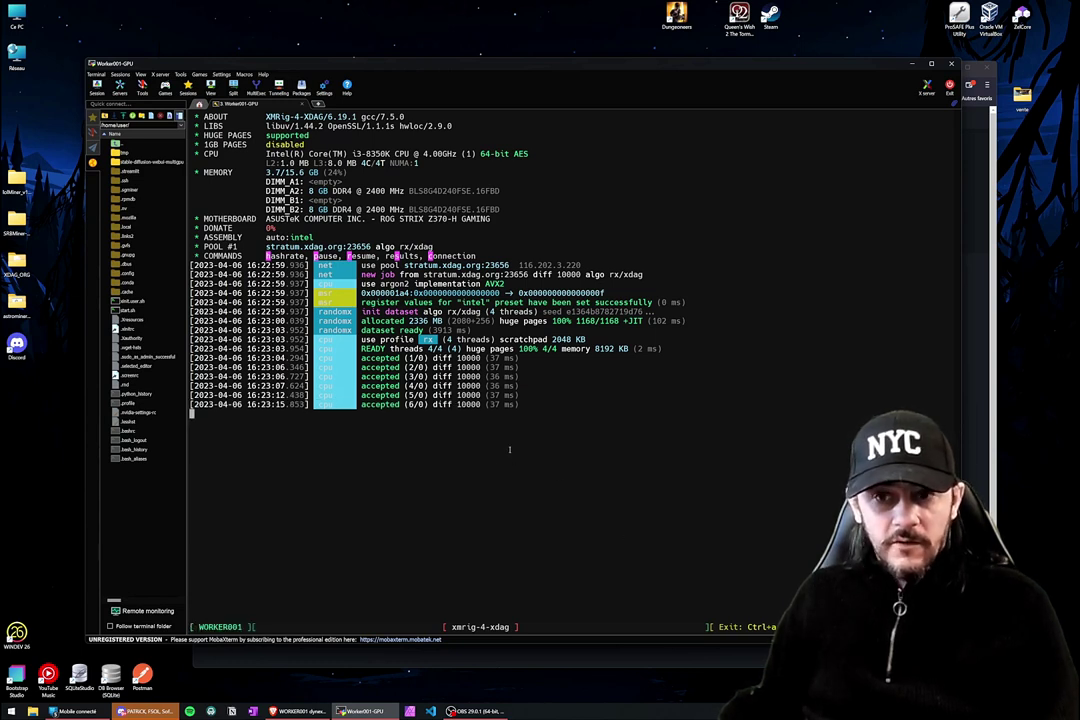
{"action": "key", "text": "ctrl+a"}
{"action": "key", "text": "d"}
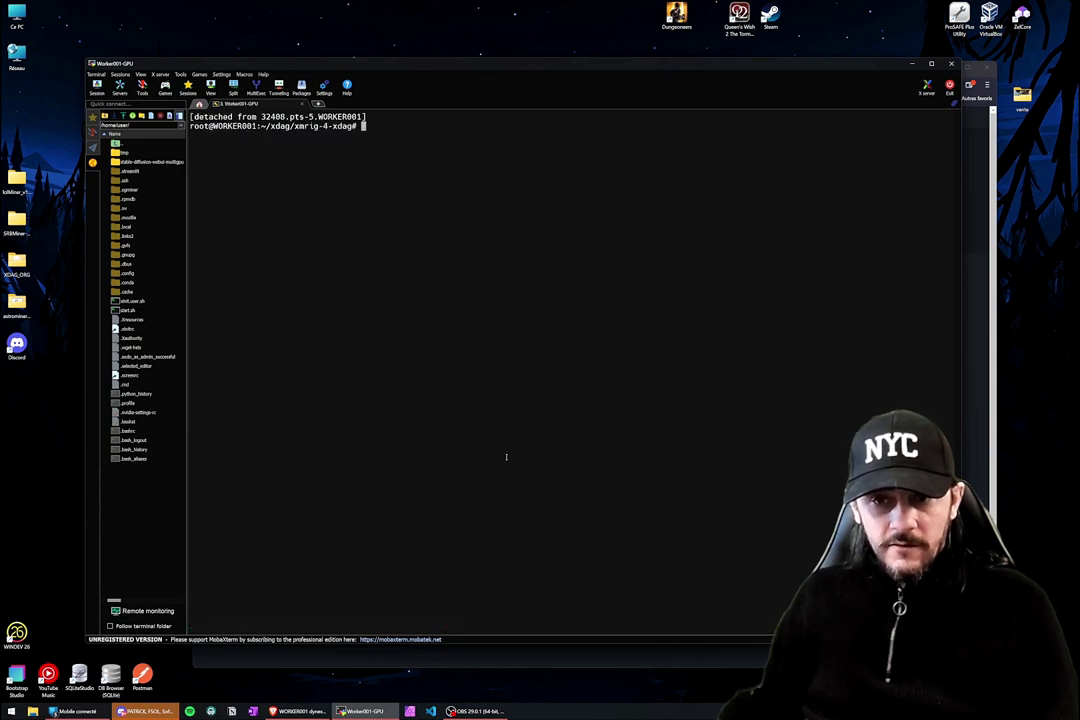
- List the detached sessions with screen -r, and reattach to the miner by running screen -r 32408.pts-5.WORKER001
{"action": "type", "text": "scre"}
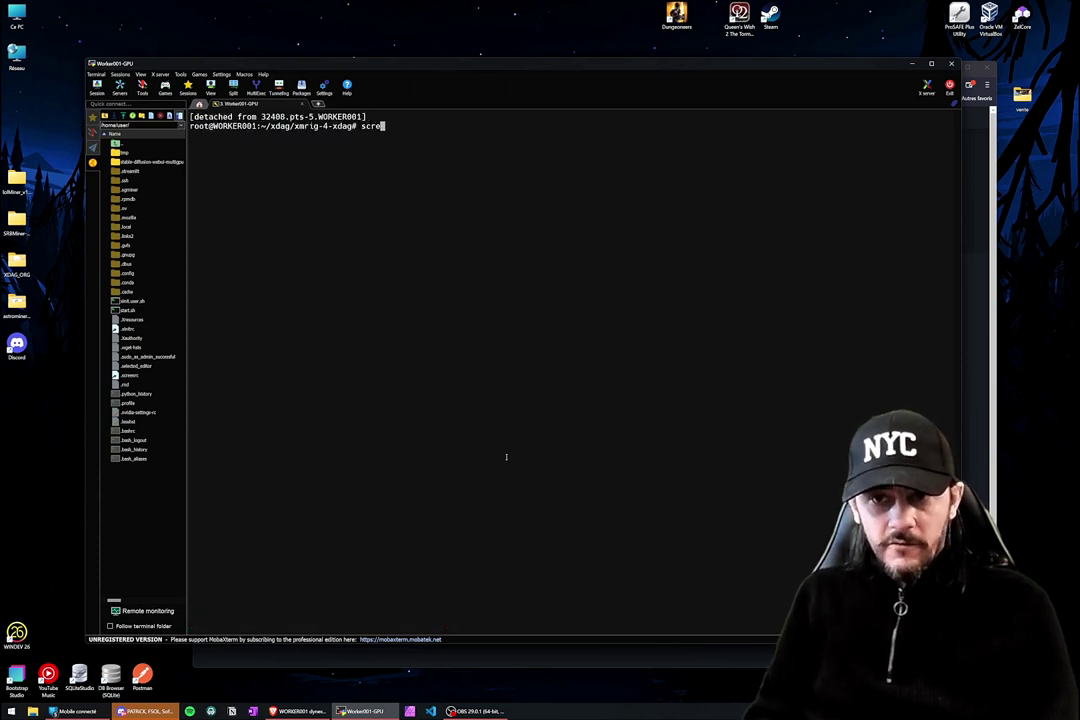
{"action": "type", "text": "en -r"}
{"action": "key", "text": "Return"}
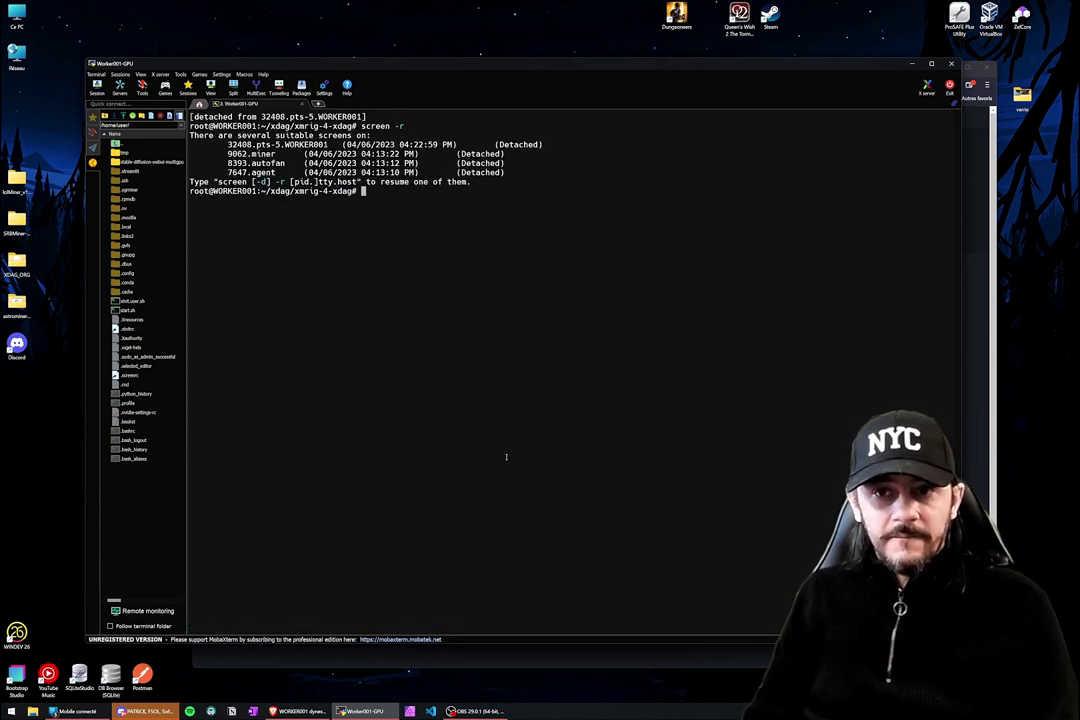
{"action": "key", "text": "Up"}
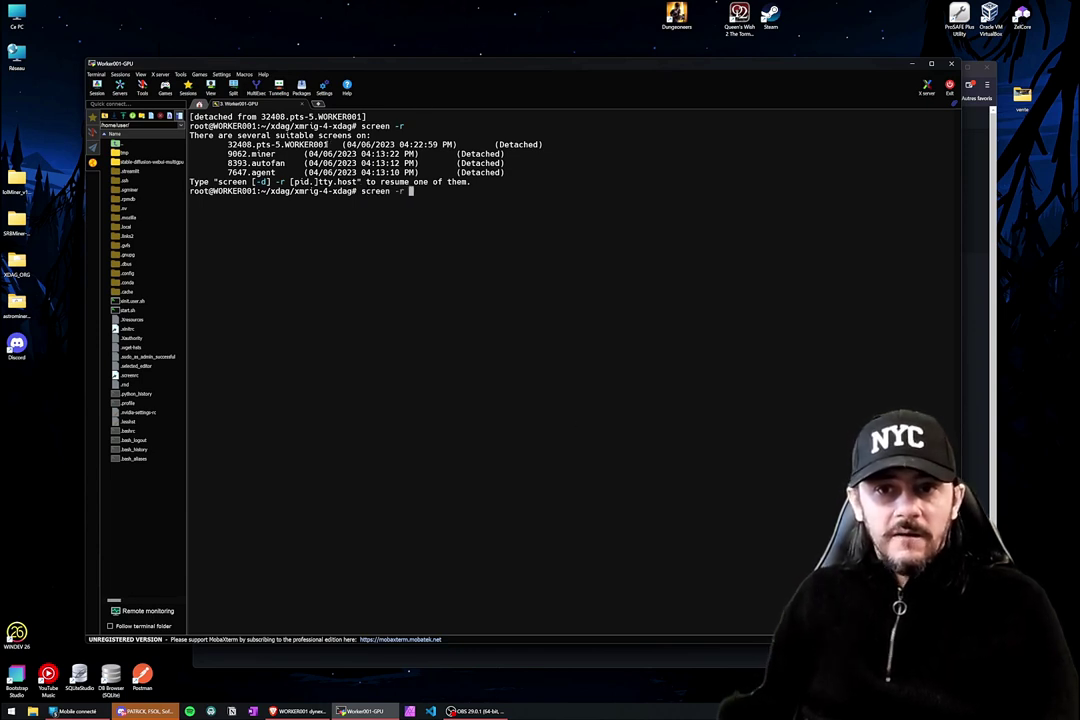
{"action": "left_click_drag", "start_coordinate": [328, 144], "coordinate": [227, 145]}
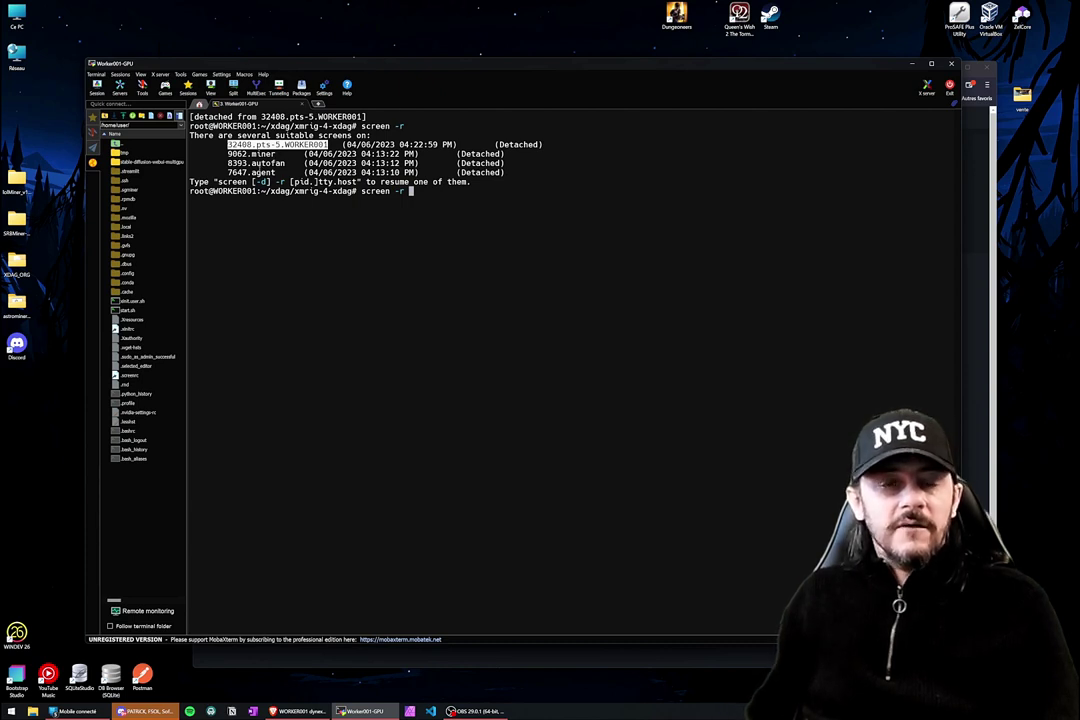
{"action": "right_click", "coordinate": [430, 204]}
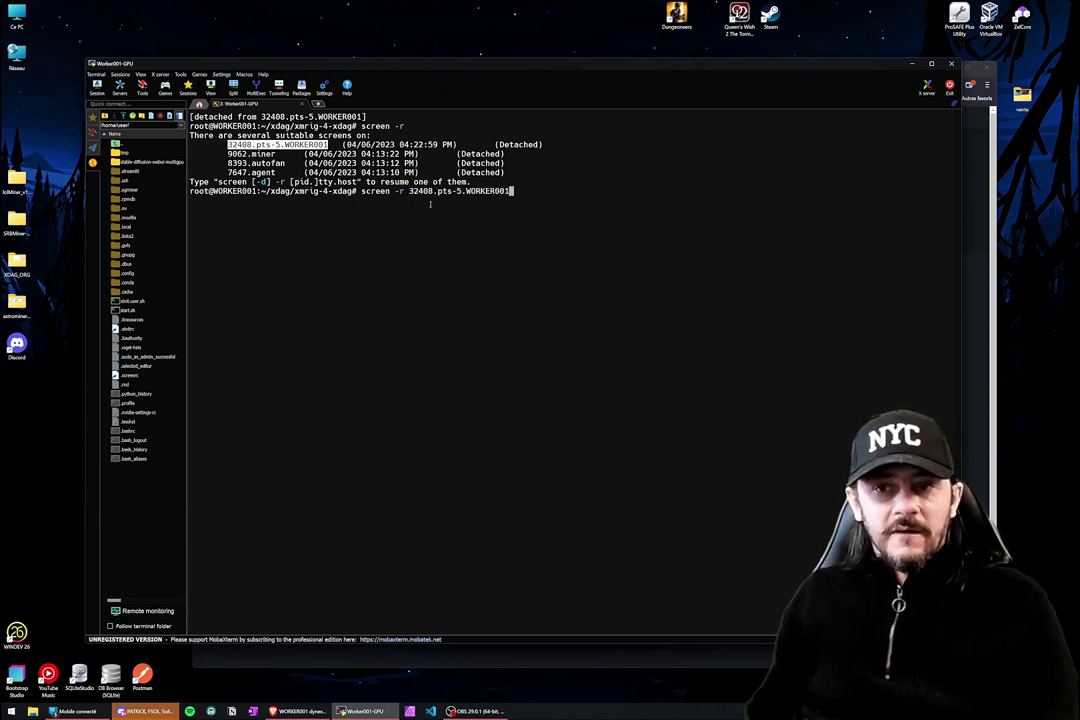
{"action": "key", "text": "Return"}
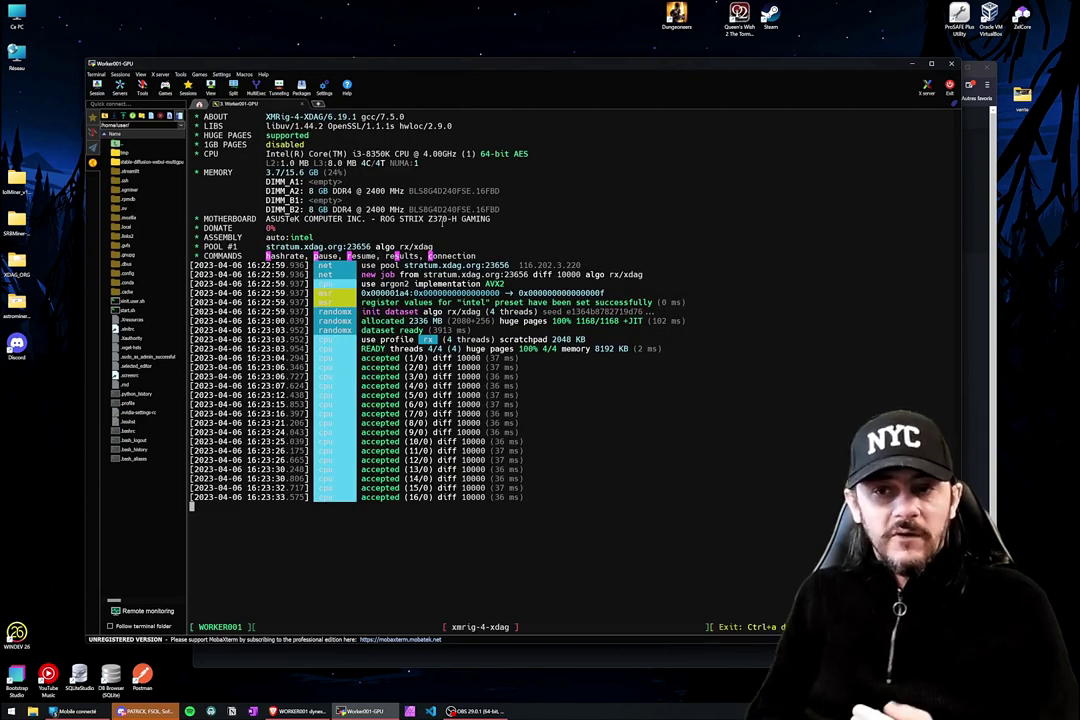
- Stop the miner in the reattached screen session and switch back to Hive OS in the browser
{"action": "key", "text": "ctrl+c"}
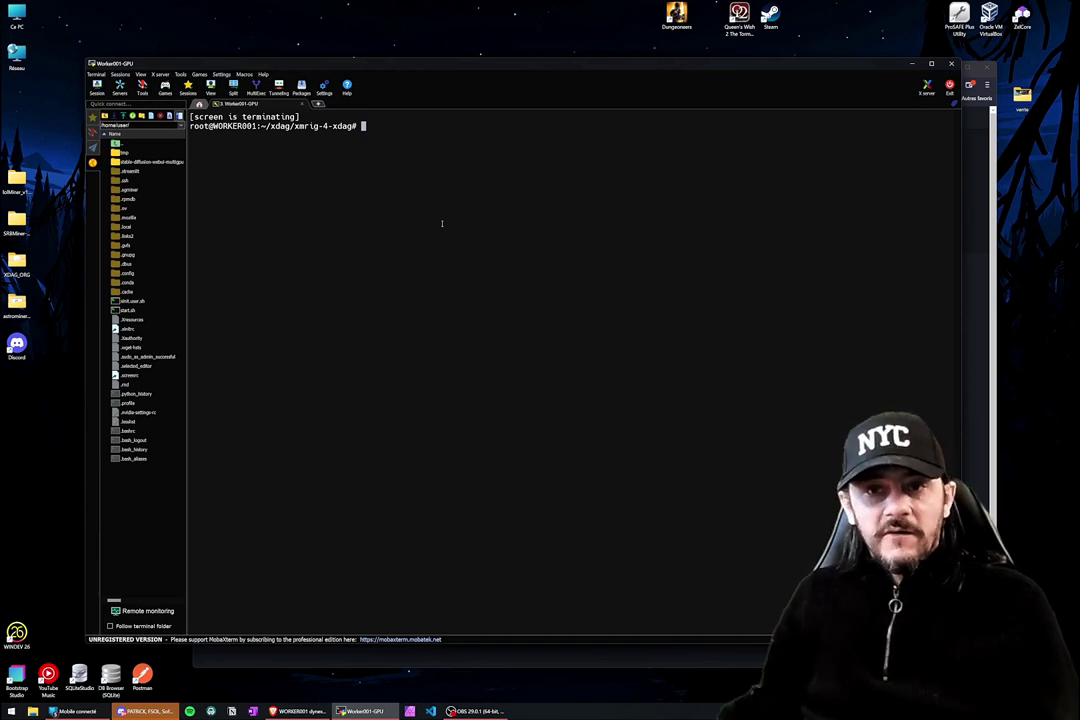
{"action": "key", "text": "alt+Tab"}
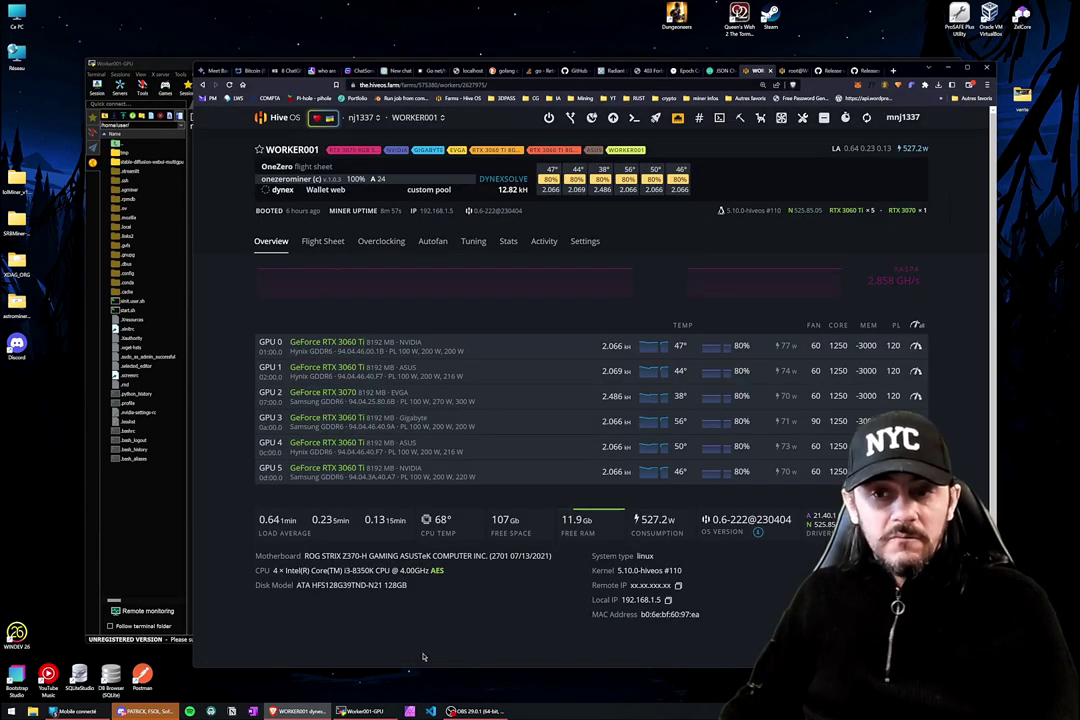